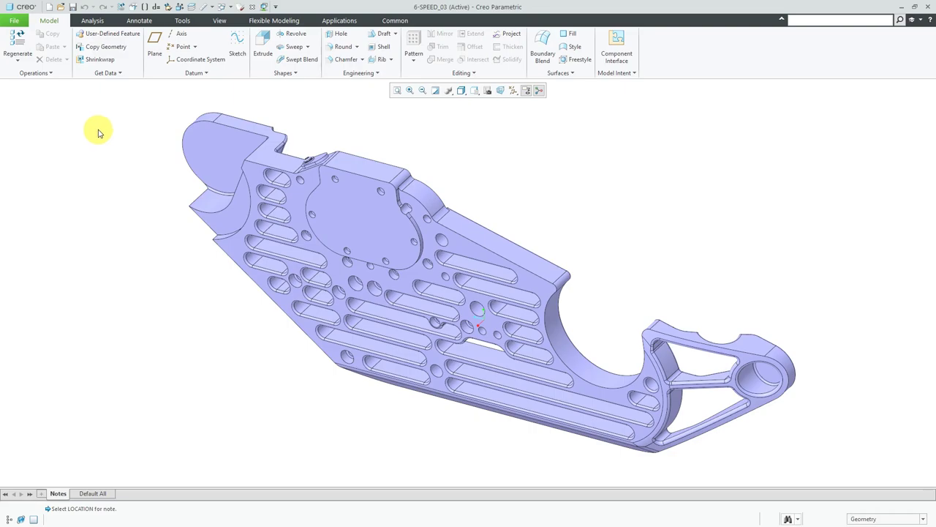
Step: Add an unattached, flat-to-screen note reading "MASS: &PRO_MP_MASS" in the empty area beyond the model's upper end
click(135, 21)
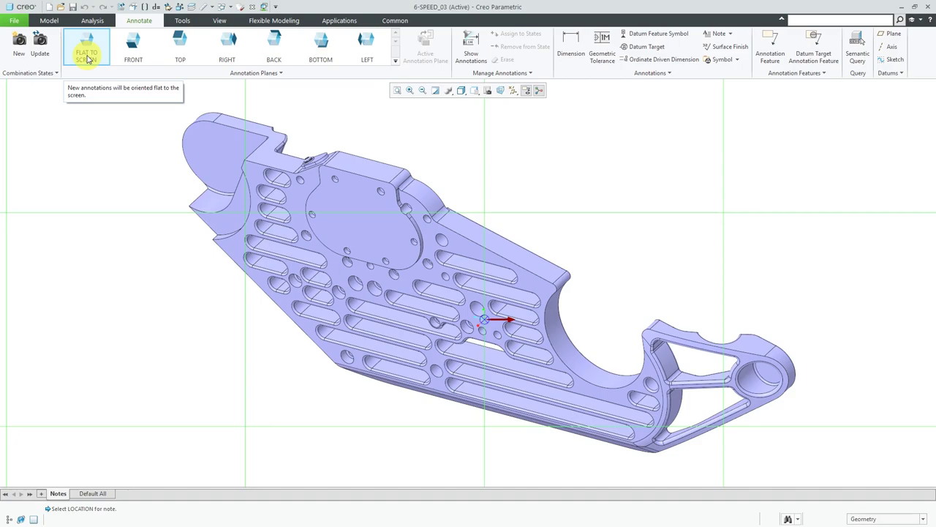
click(88, 58)
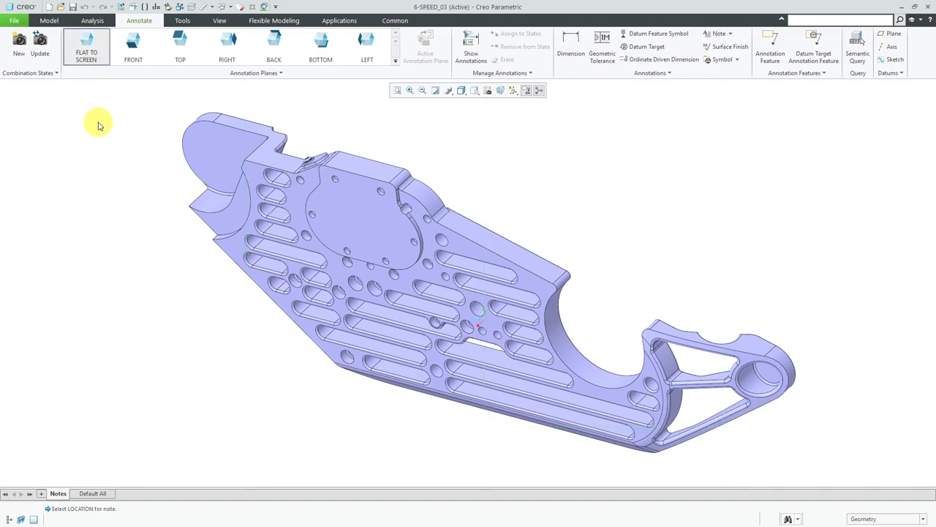
click(729, 34)
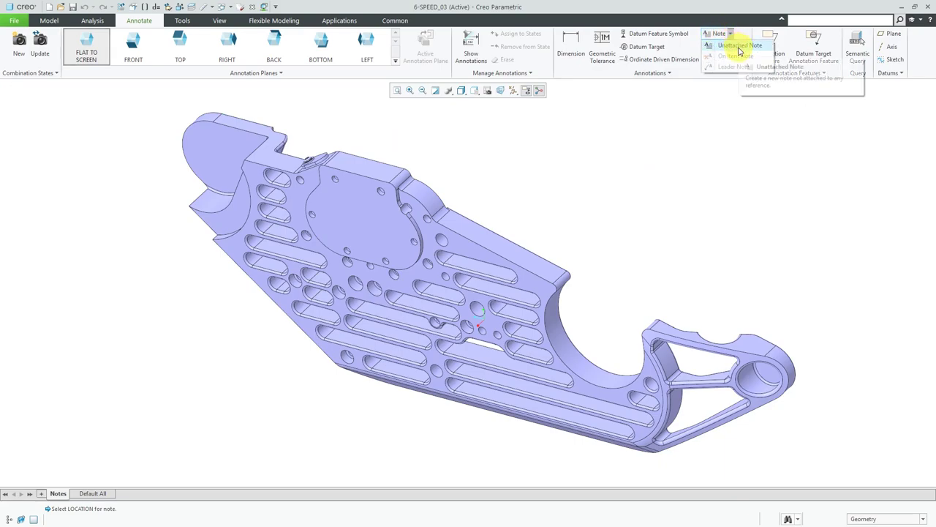
click(739, 46)
click(29, 104)
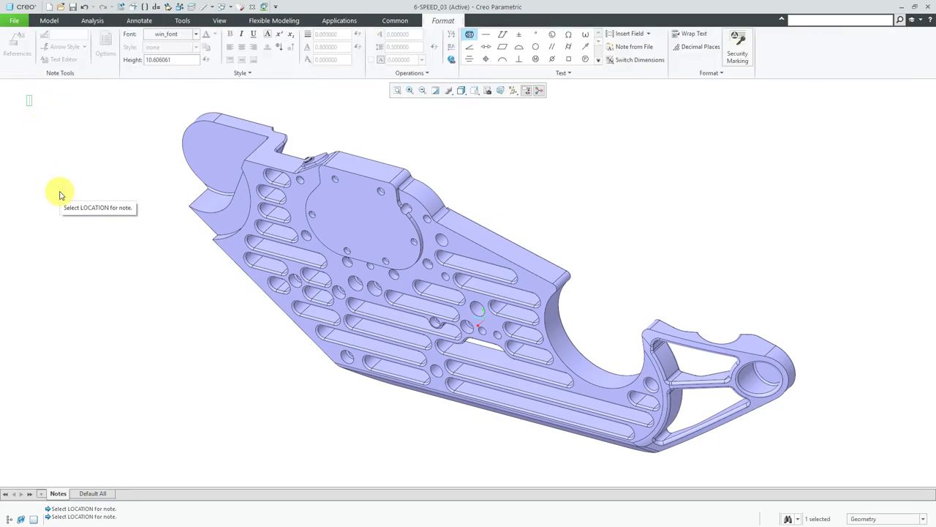
text(MASS: &PRO_MP_MASS)
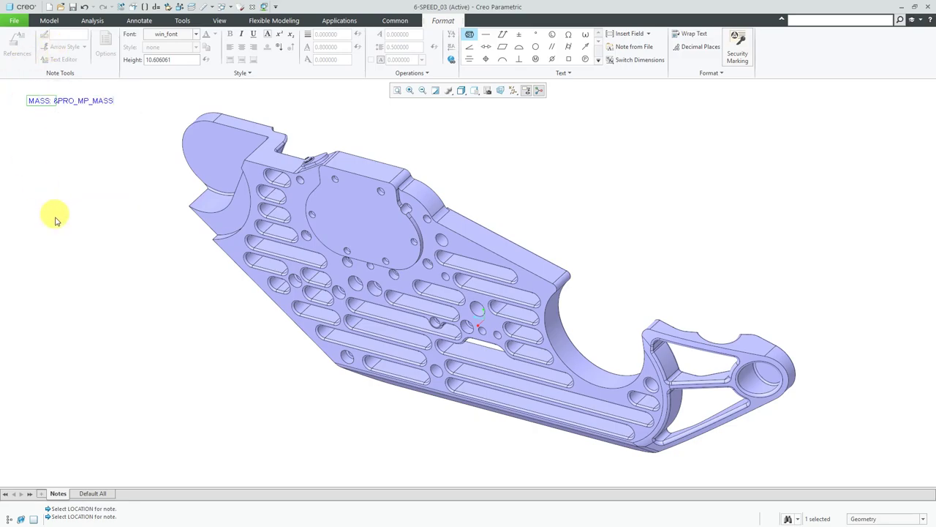
click(65, 226)
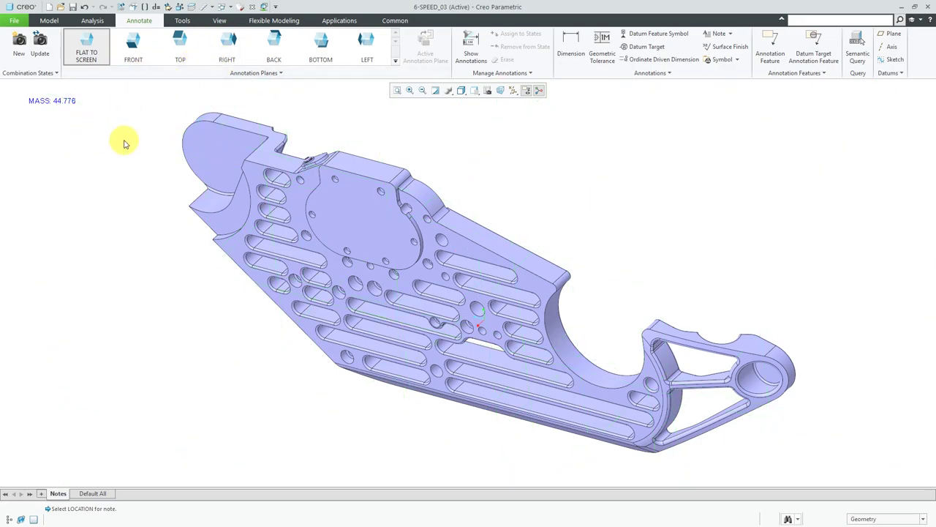
Step: Display the datum planes and orient the model to the FRONT annotation plane
click(515, 92)
click(529, 145)
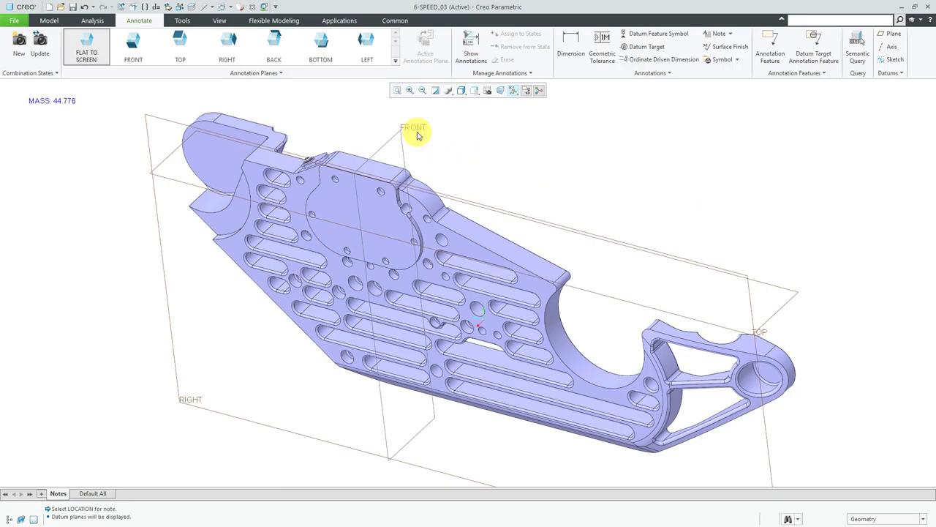
click(129, 49)
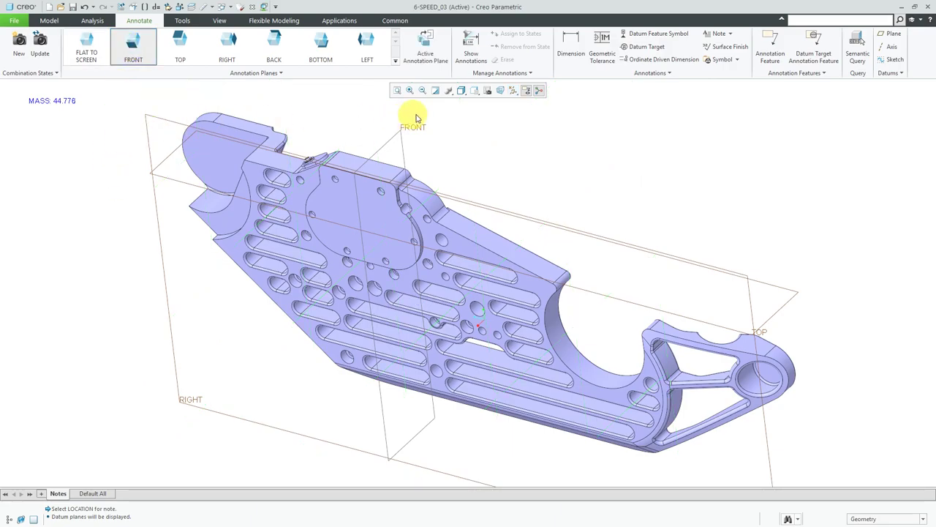
click(431, 55)
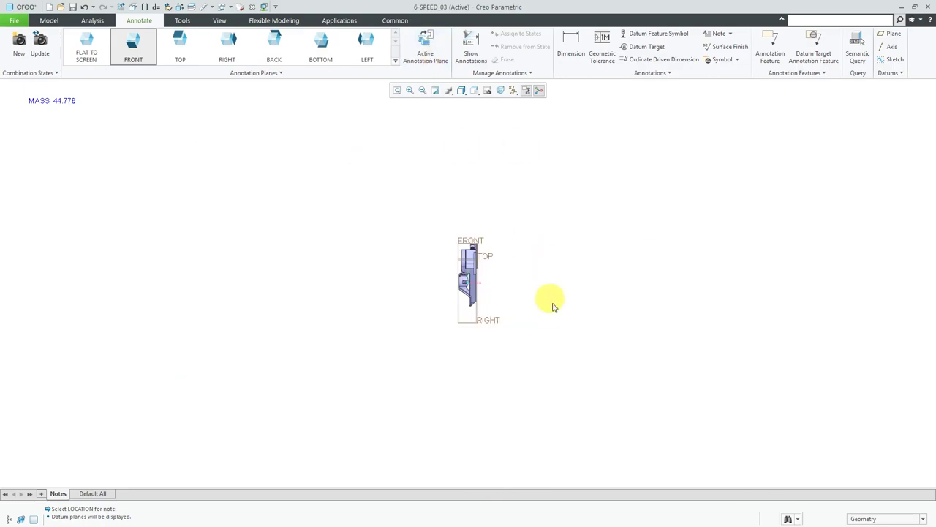
scroll(483, 272, up, 5)
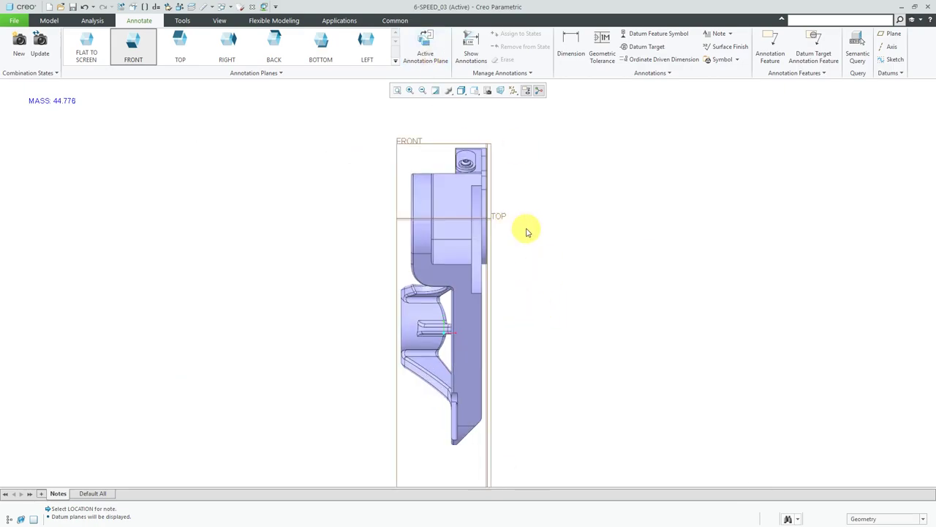
click(132, 53)
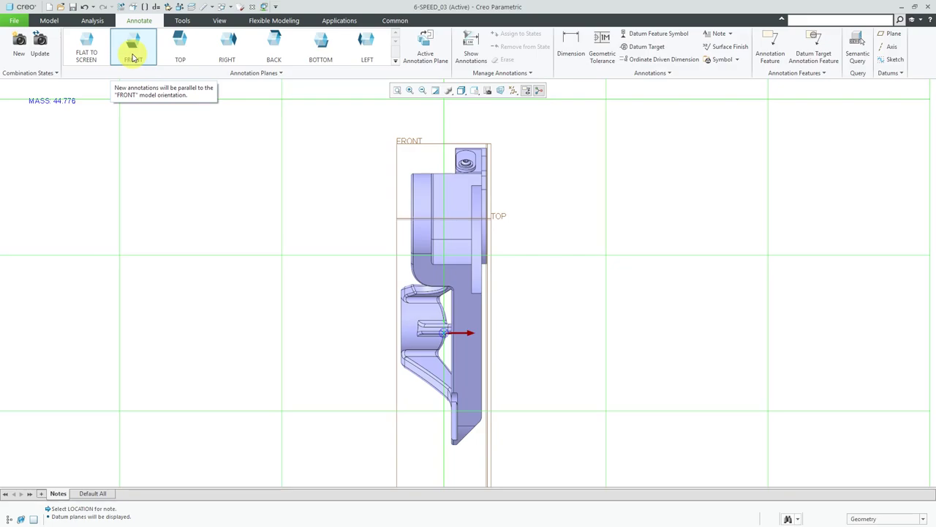
middle_drag(366, 242, 360, 251)
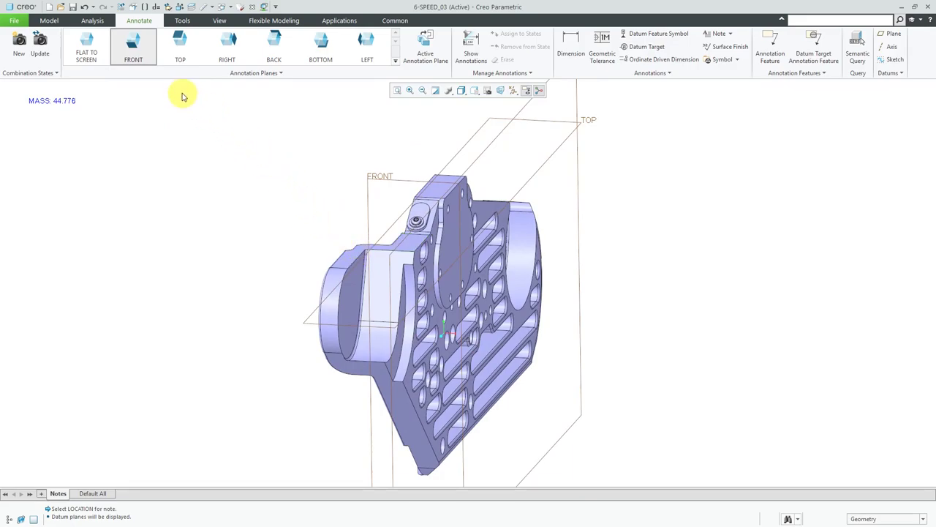
click(134, 59)
middle_drag(358, 232, 347, 234)
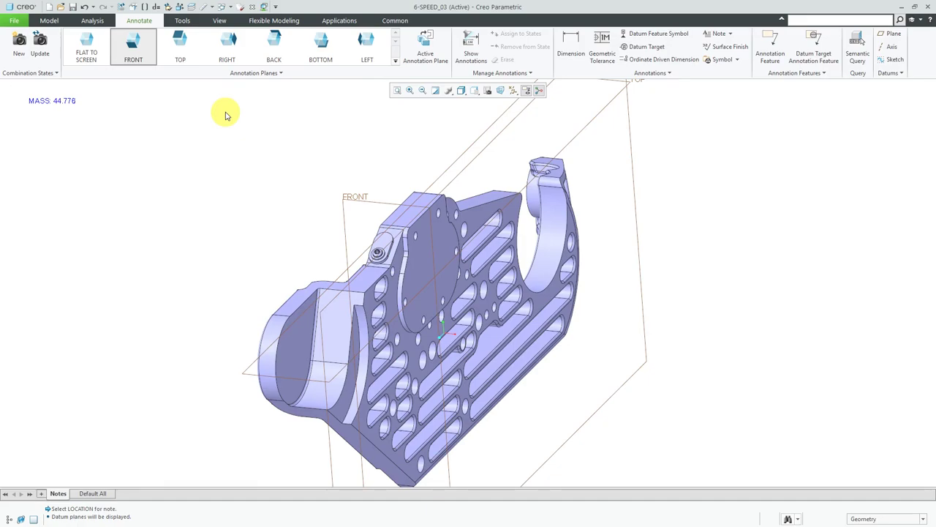
scroll(293, 226, up, 3)
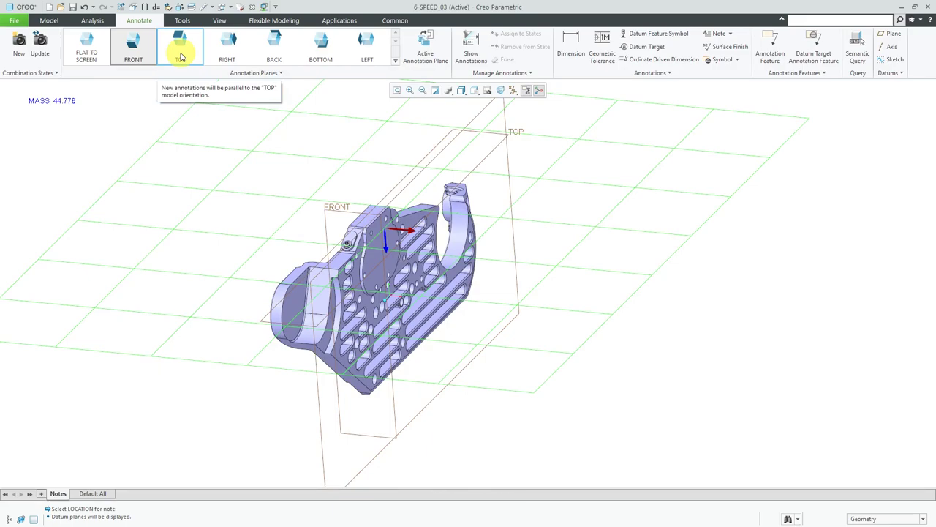
Step: Set TOP as the active annotation plane and orient the model to it
click(180, 56)
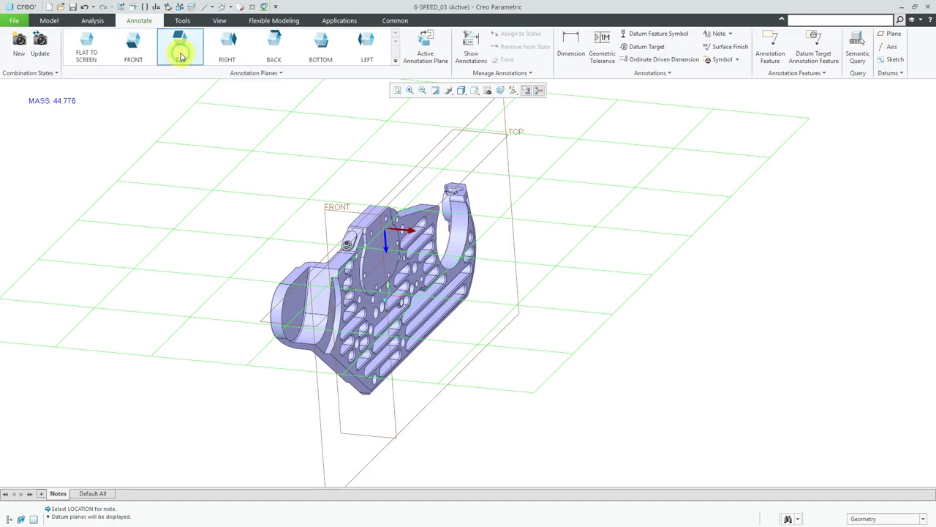
click(427, 50)
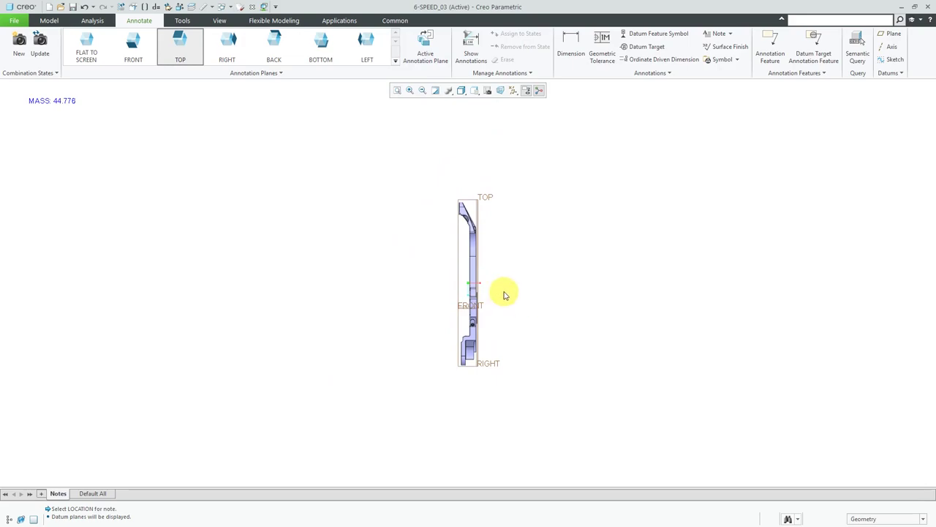
mouse_move(476, 303)
middle_down()
mouse_move(485, 282)
mouse_move(446, 244)
mouse_move(476, 280)
mouse_move(454, 266)
middle_up()
scroll(476, 268, up, 3)
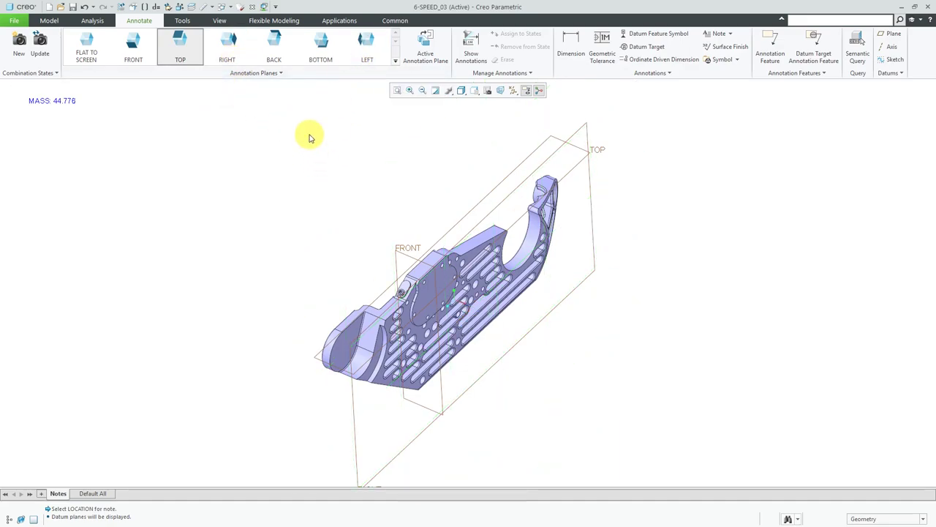
Step: Remove the BOTTOM annotation plane from the annotation plane gallery
right_click(322, 52)
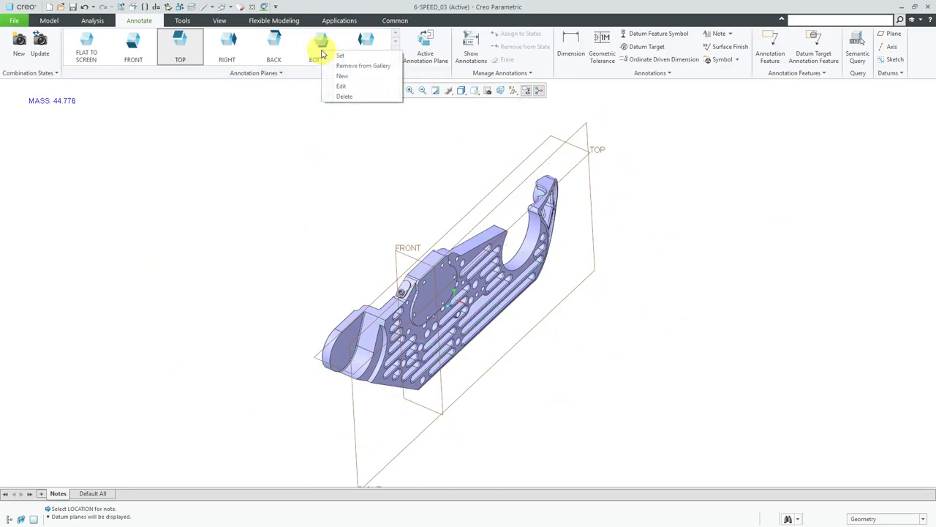
click(363, 65)
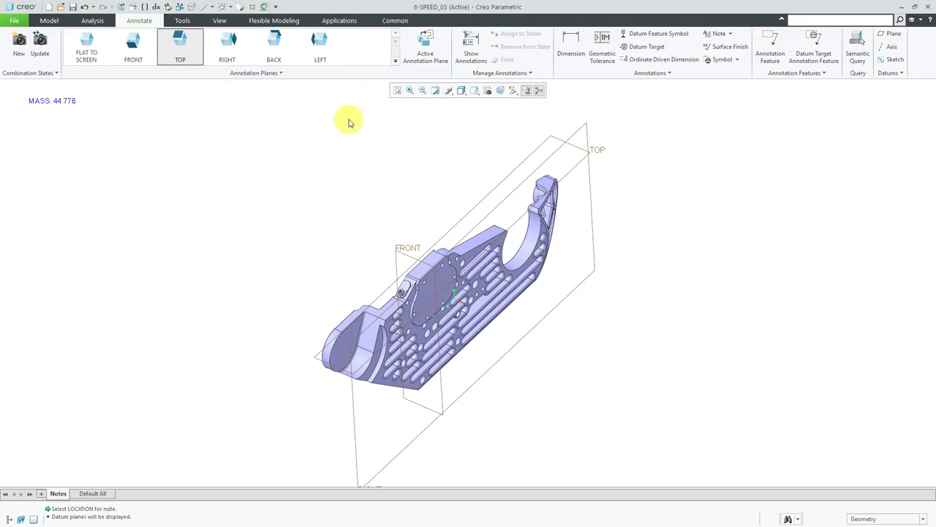
right_click(323, 58)
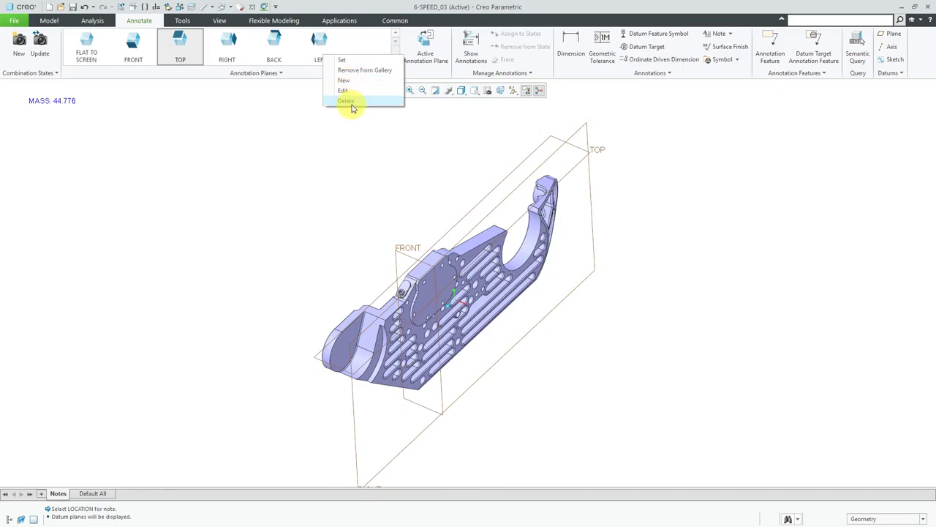
click(275, 110)
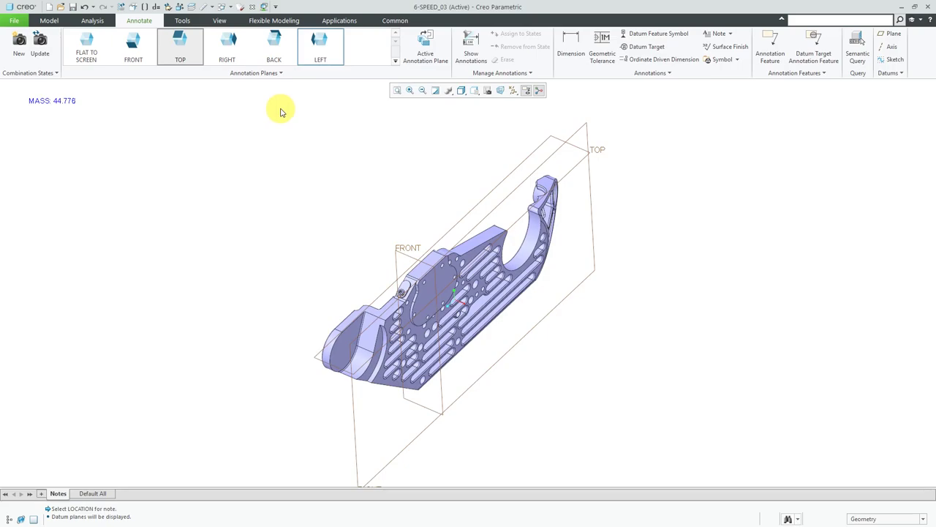
Step: Open the Annotation Plane Manager and turn off gallery display for the LEFT and BOTTOM planes
click(280, 73)
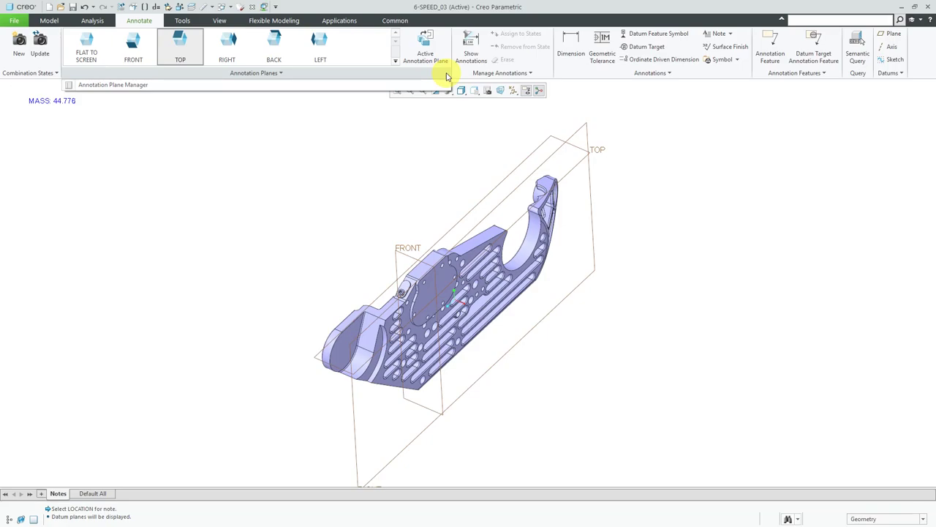
click(131, 86)
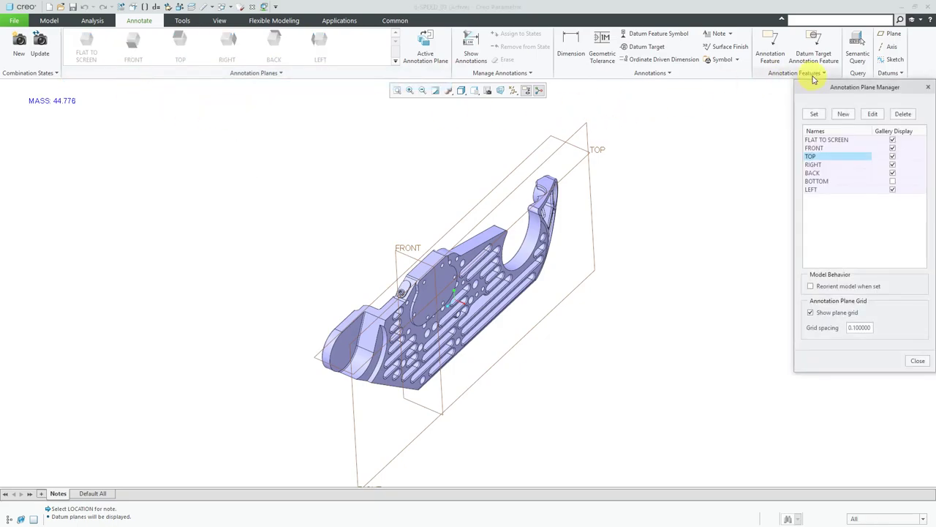
drag(857, 87, 793, 110)
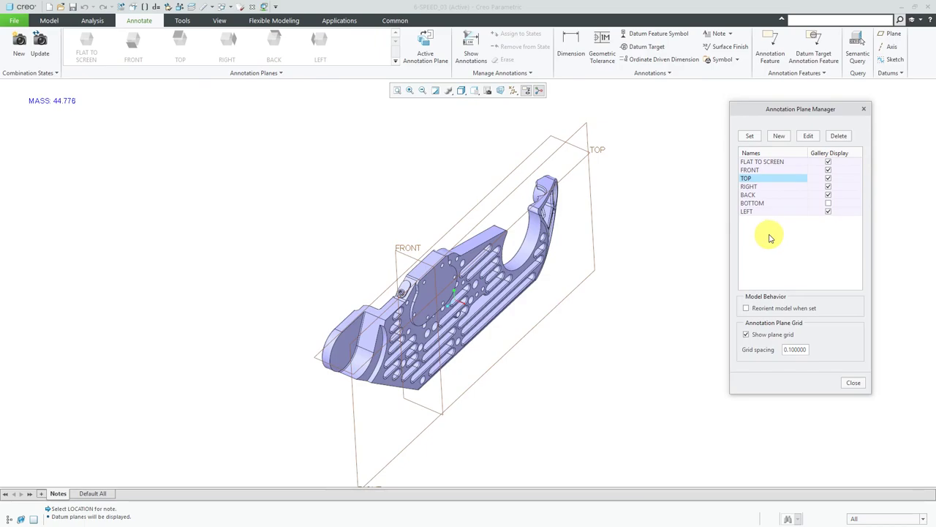
click(829, 203)
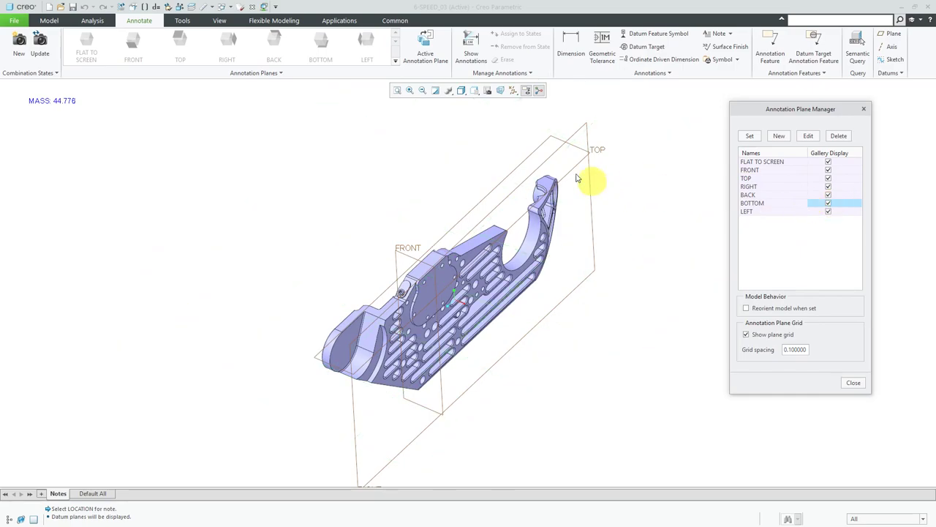
click(828, 211)
click(829, 202)
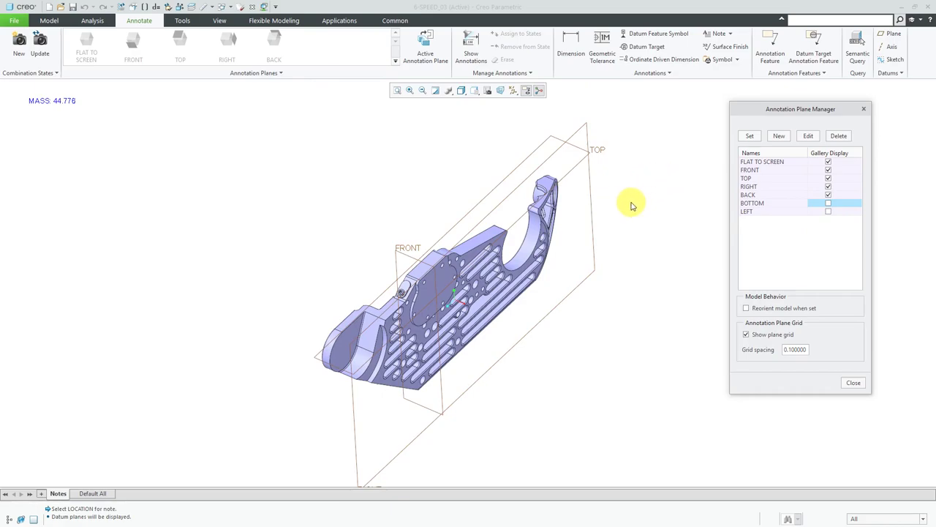
Step: Start a new annotation plane definition that uses the part's sloped flat edge surface as its reference plane
scroll(526, 306, up, 2)
mouse_move(535, 310)
middle_down()
mouse_move(529, 282)
mouse_move(472, 268)
mouse_move(425, 281)
mouse_move(418, 293)
middle_up()
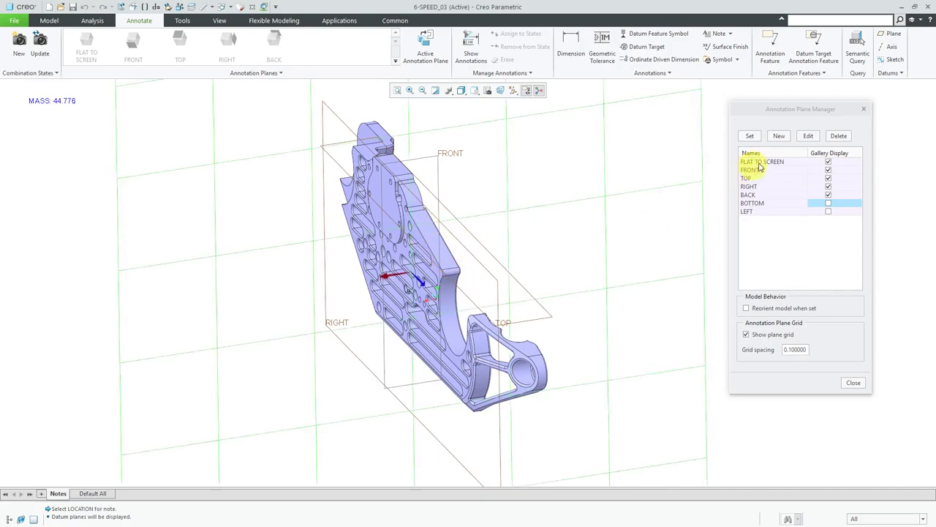
click(780, 137)
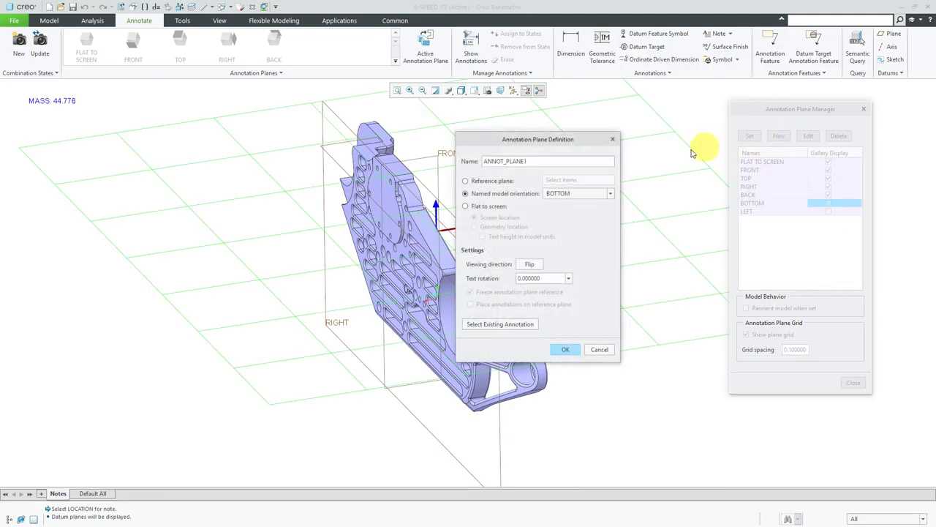
drag(562, 141, 708, 131)
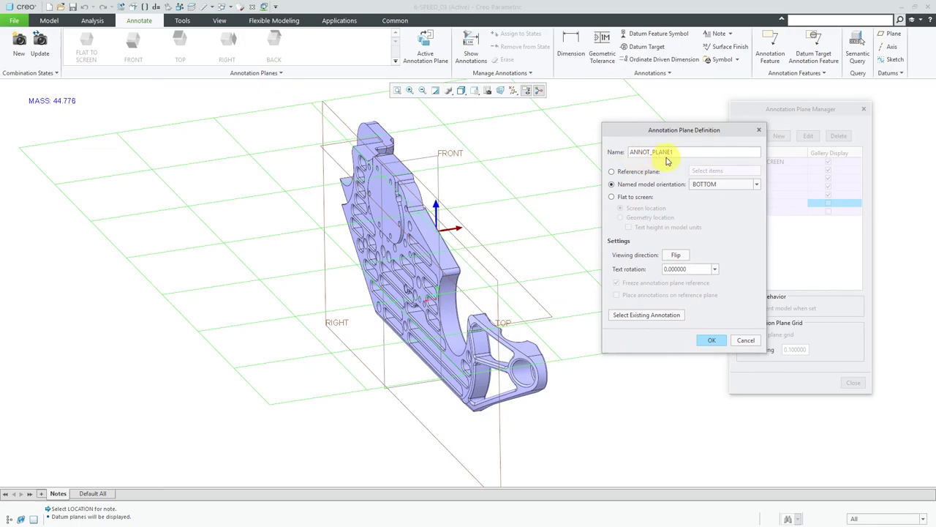
click(757, 185)
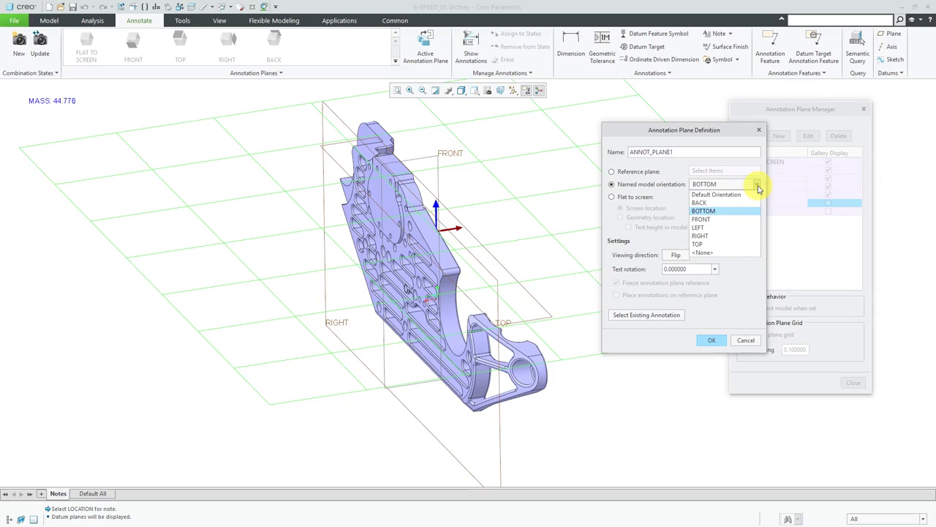
click(613, 173)
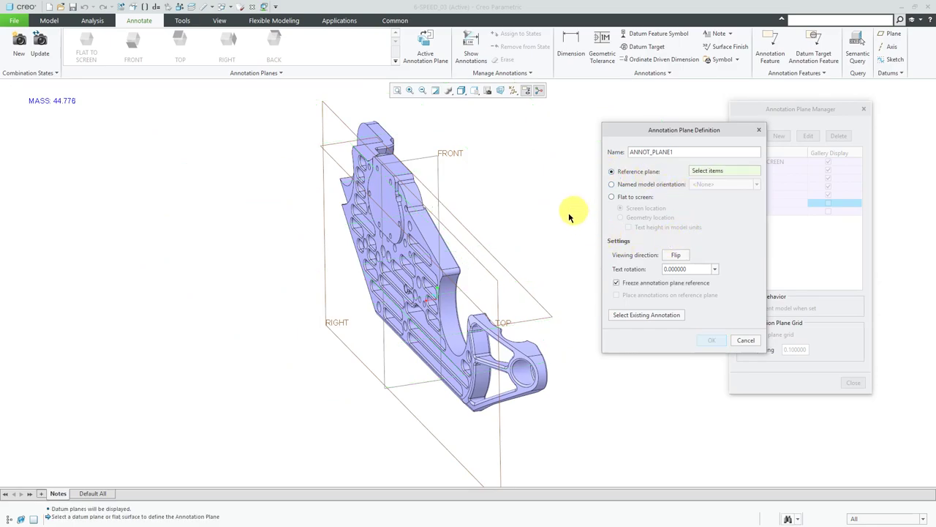
scroll(439, 255, down, 3)
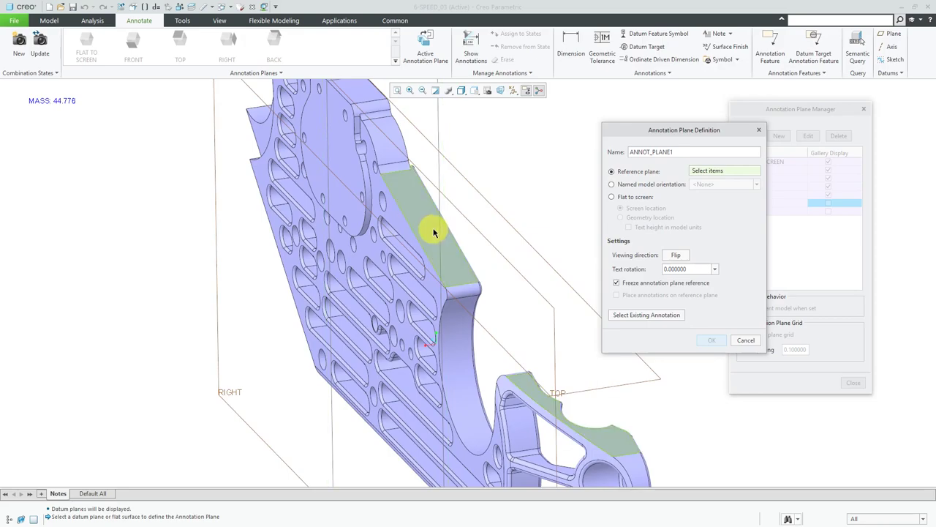
click(435, 233)
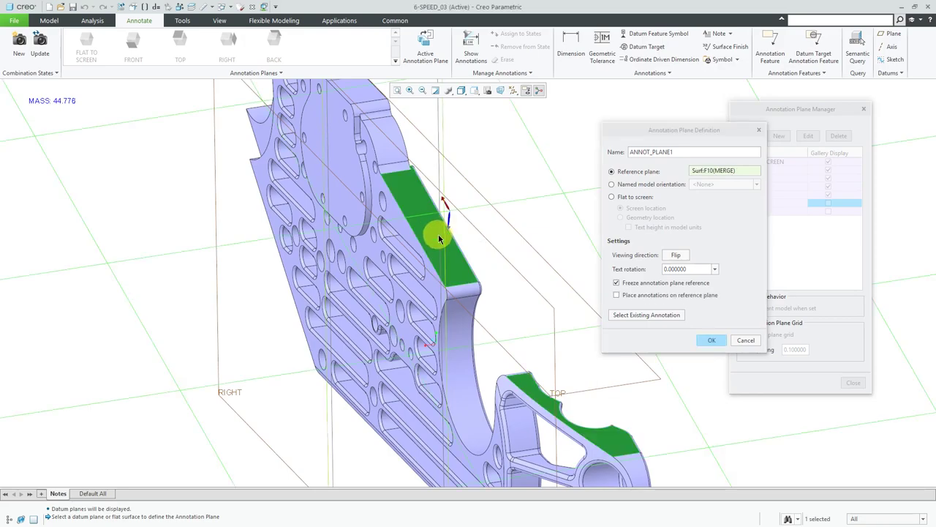
Step: Flip the viewing direction of the new annotation plane
scroll(439, 238, up, 3)
mouse_move(485, 273)
middle_down()
mouse_move(470, 266)
mouse_move(475, 278)
middle_up()
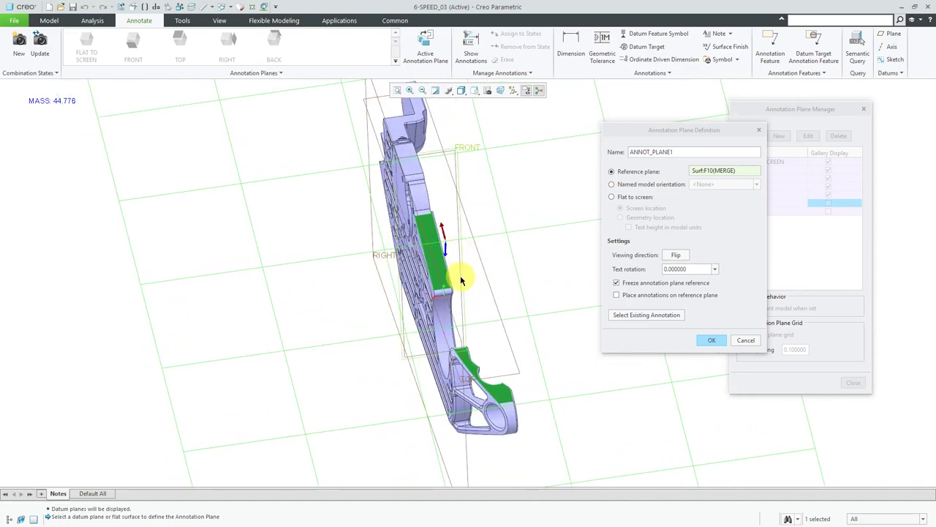
click(677, 256)
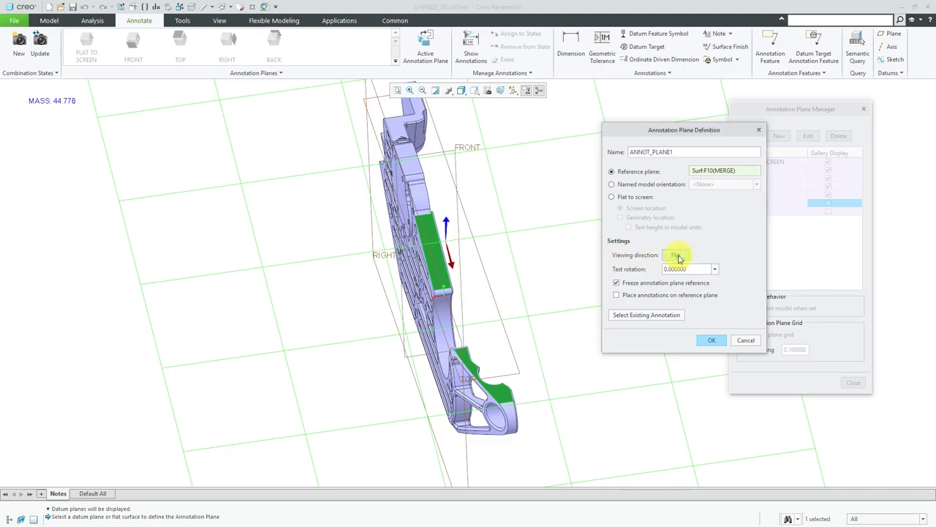
Step: Flip the annotation plane's viewing direction again and inspect its direction arrows beside the sloped edge surface
click(677, 256)
click(677, 255)
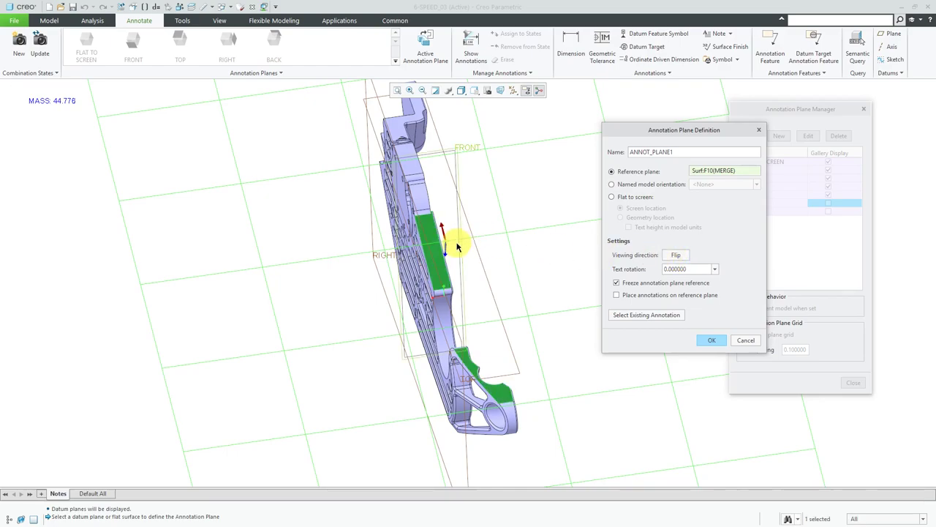
scroll(456, 246, up, 2)
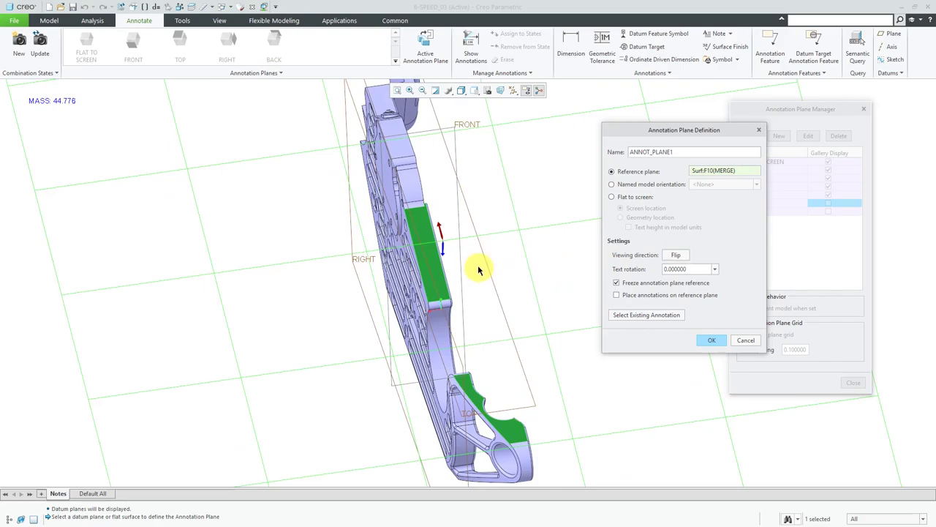
mouse_move(476, 259)
middle_down()
mouse_move(468, 242)
mouse_move(468, 261)
middle_up()
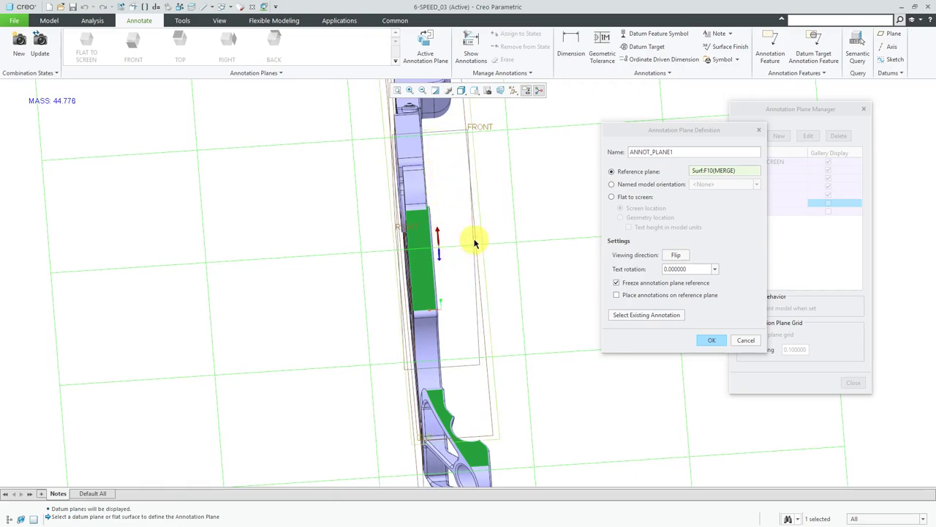
middle_drag(485, 259, 418, 226)
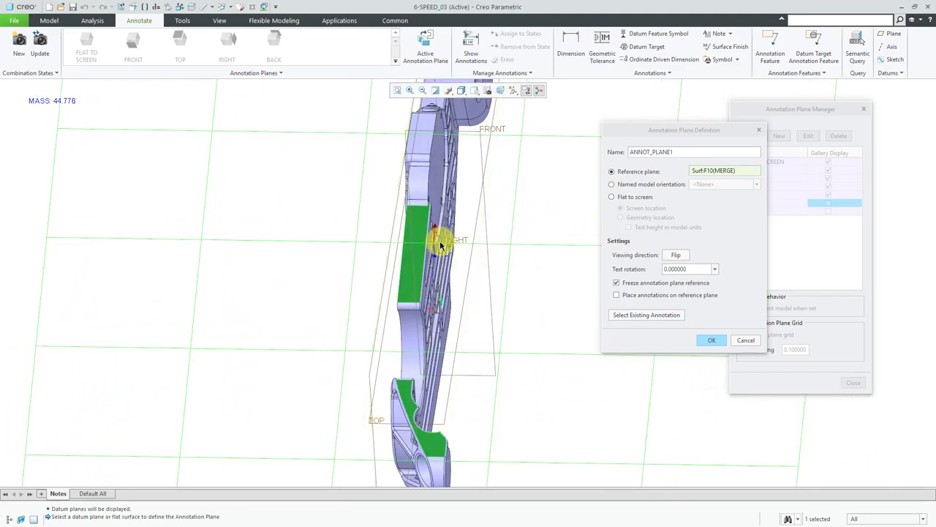
Step: Try text rotations of 90, 180, 270 and 315 degrees for the annotation plane ANNOT_PLANE1
click(714, 270)
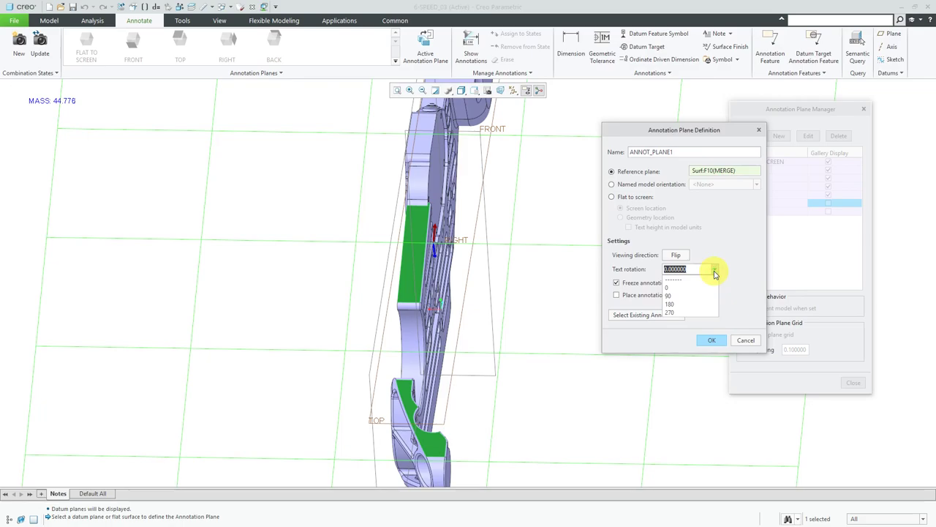
click(693, 295)
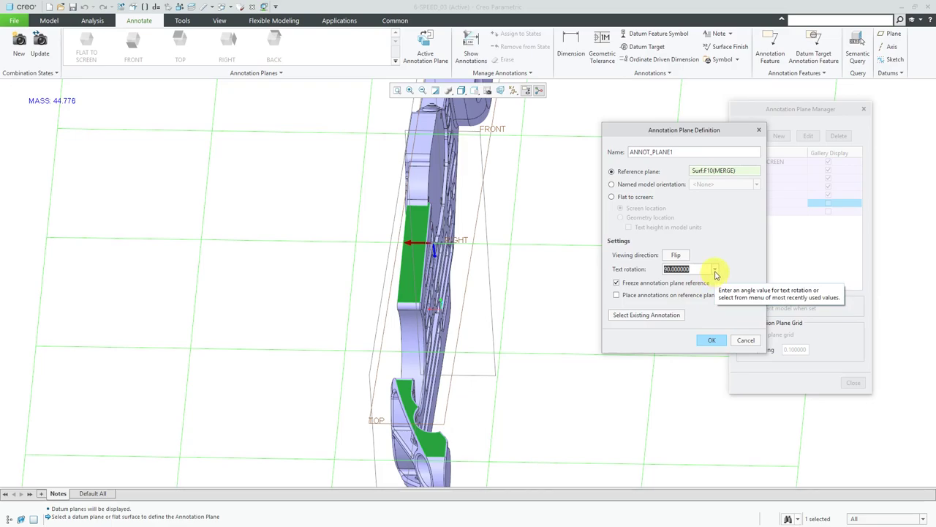
click(715, 270)
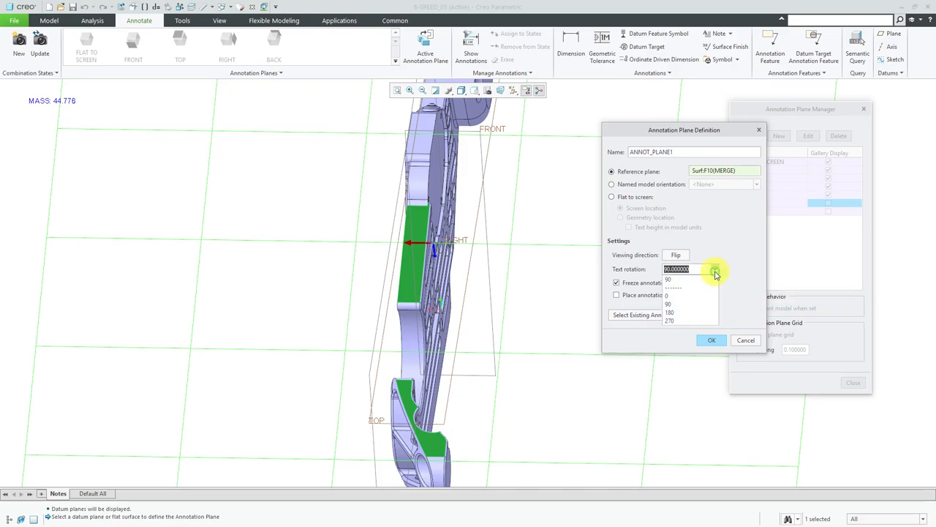
click(695, 313)
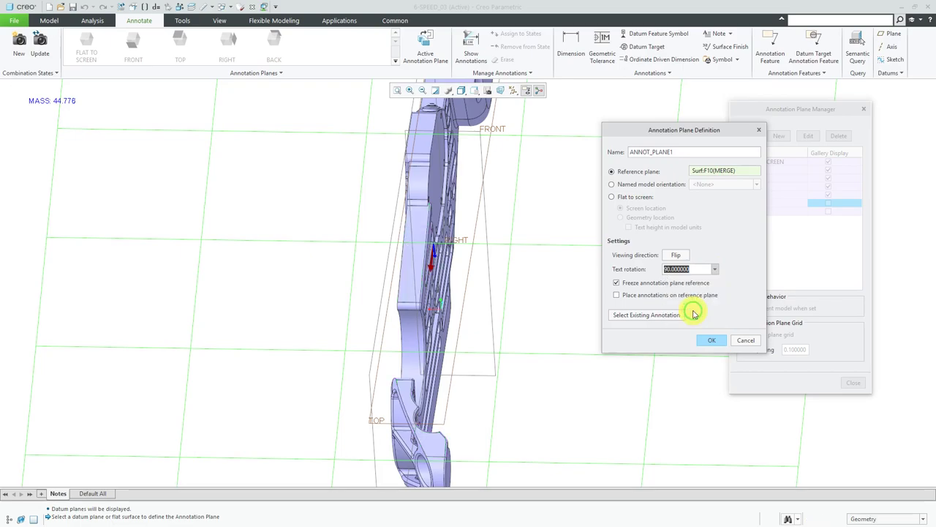
click(715, 270)
click(704, 327)
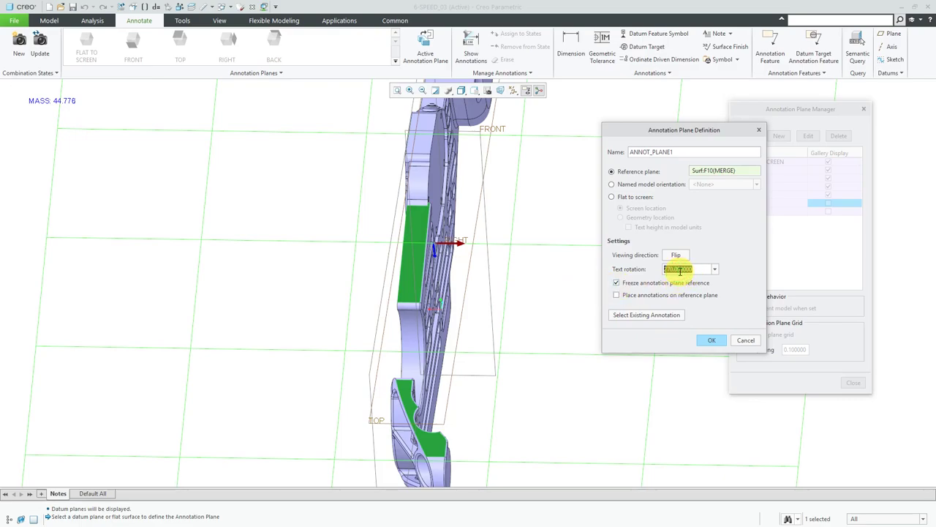
text(315)
key(Return)
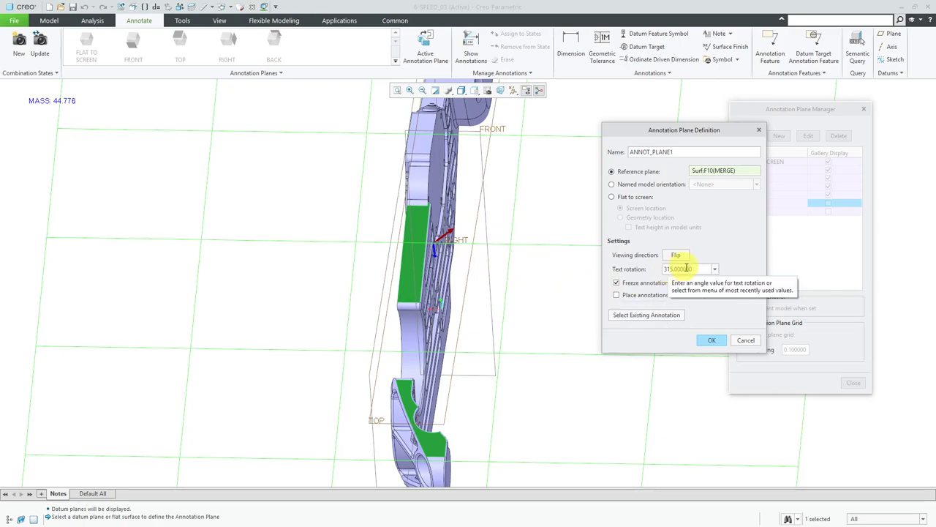
Step: Set the text rotation of ANNOT_PLANE1 to 270 degrees and accept the annotation plane definition
click(715, 269)
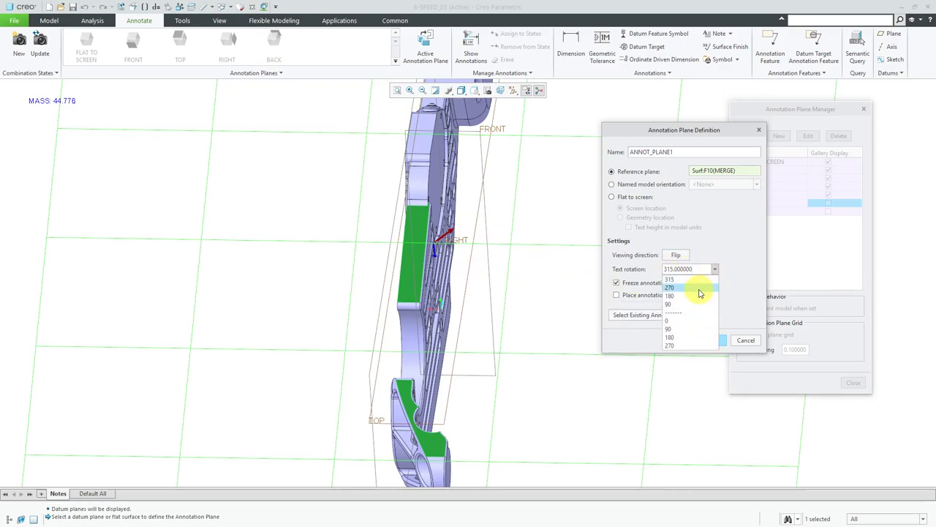
click(700, 290)
middle_drag(499, 288, 506, 308)
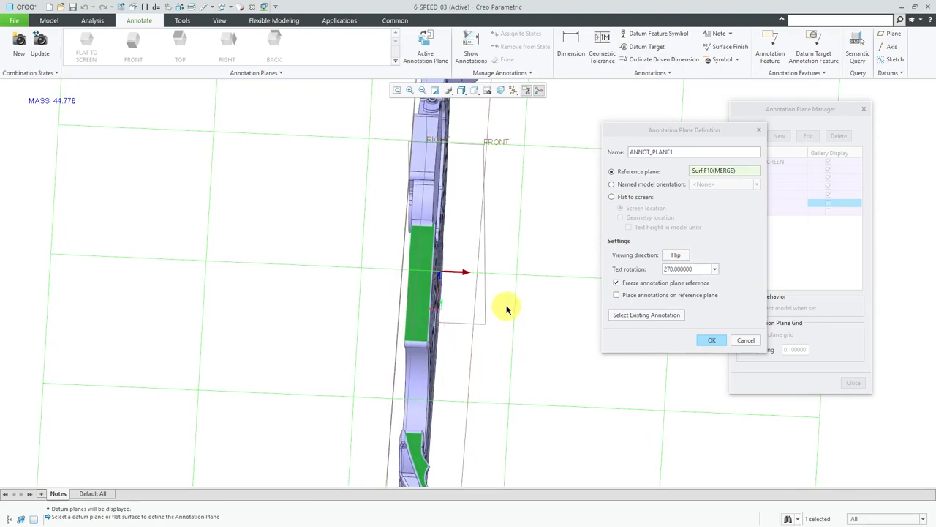
click(707, 341)
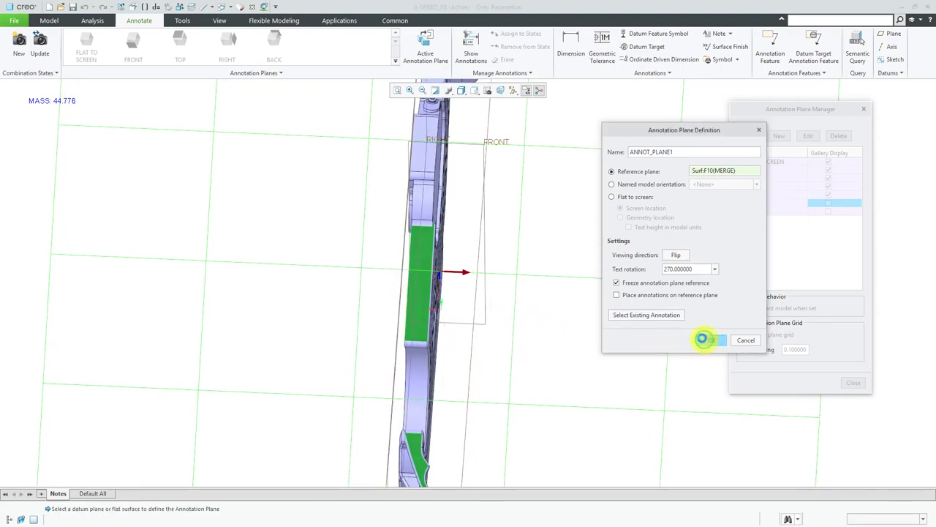
Step: Place an unattached note reading "ANGLED PLANE" beside the sloped edge surface on the active annotation plane
click(718, 35)
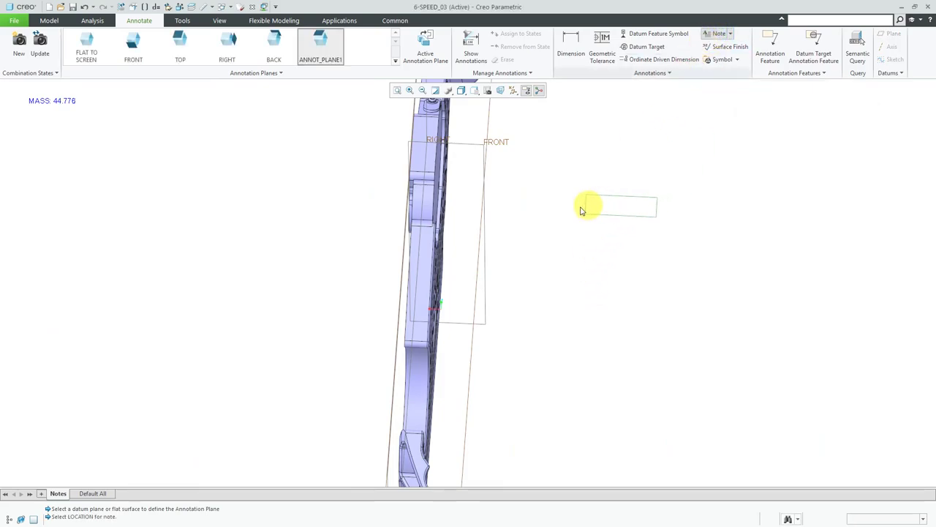
click(456, 257)
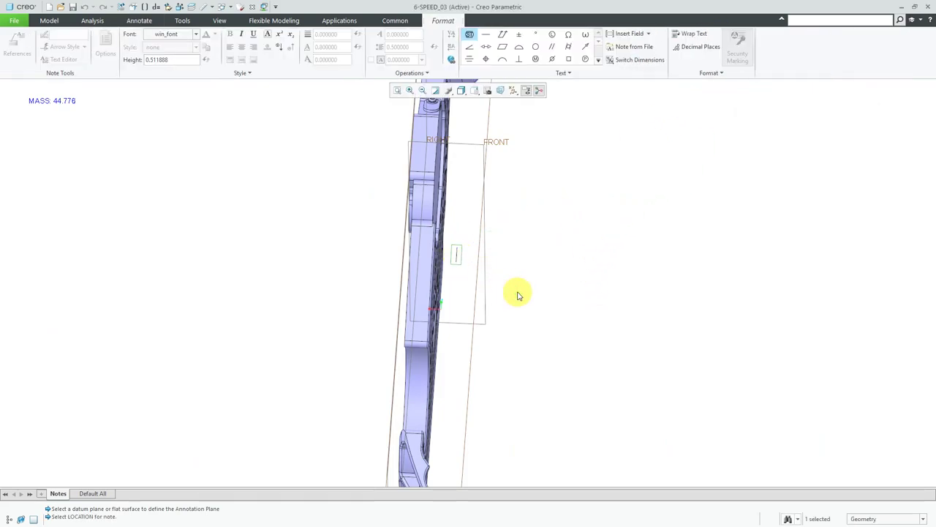
text(ANGLED)
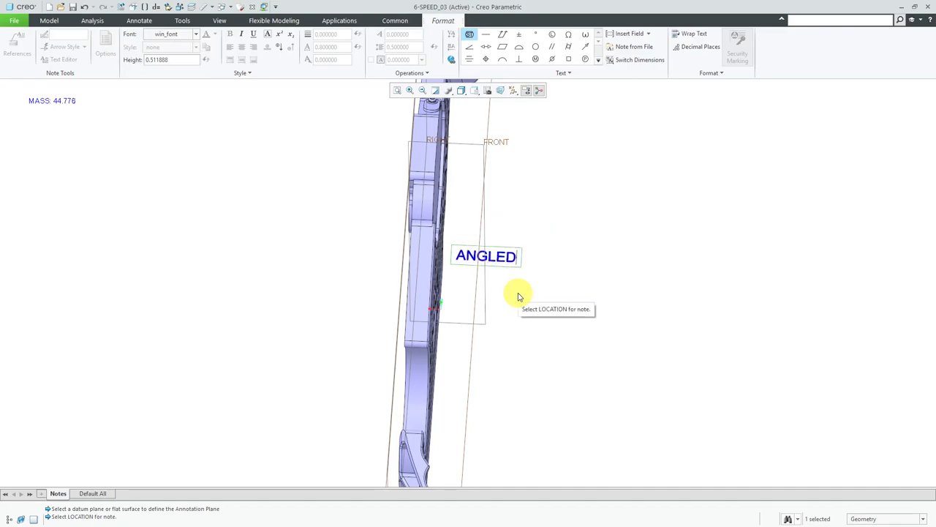
text( PLANE)
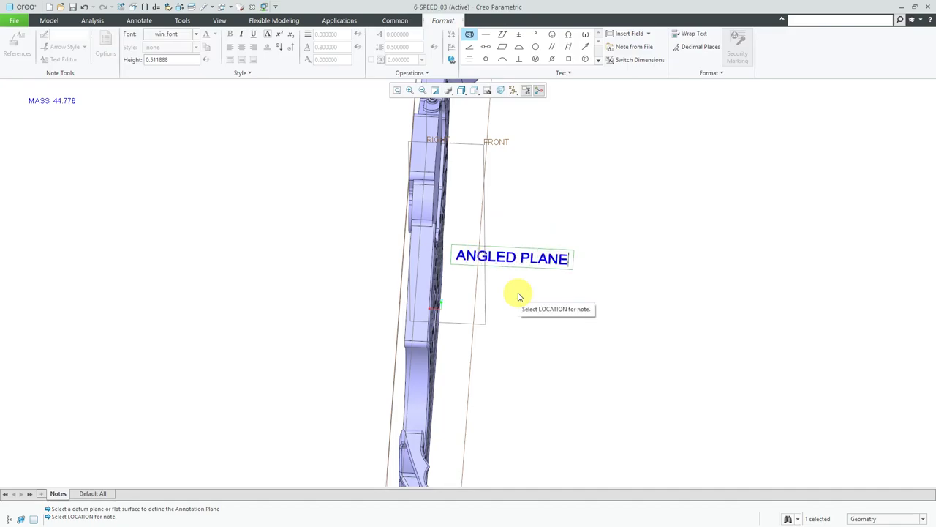
click(523, 295)
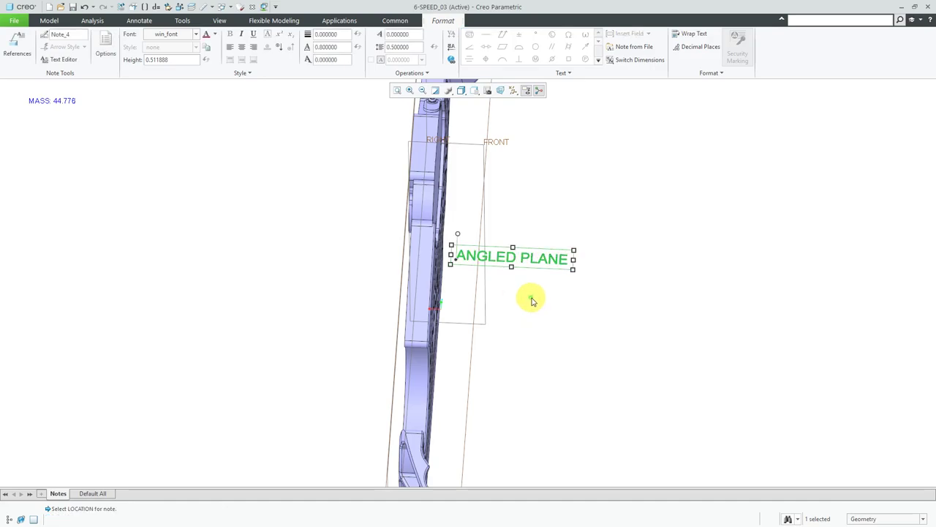
mouse_move(532, 298)
middle_down()
mouse_move(491, 288)
mouse_move(464, 297)
mouse_move(560, 286)
mouse_move(545, 278)
mouse_move(516, 294)
middle_up()
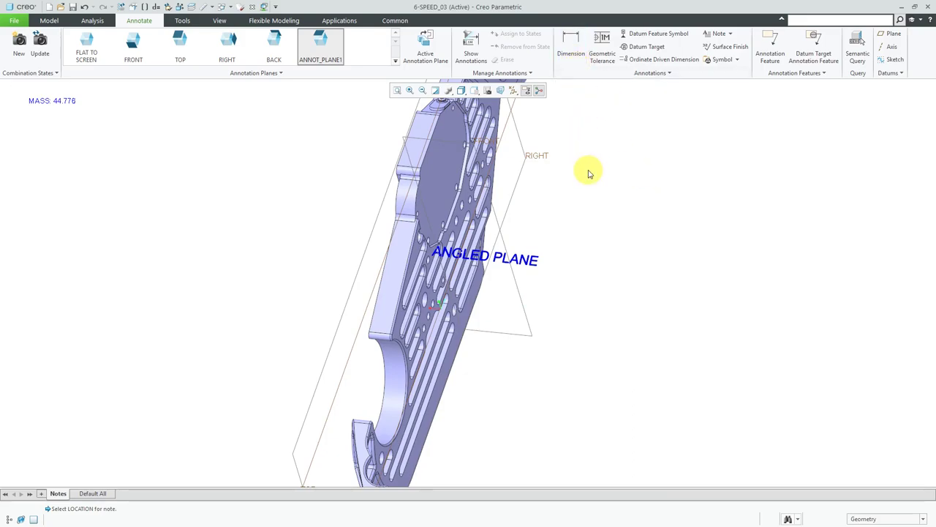
Step: Open the definition of annotation plane ANNOT_PLANE1 to review its settings, and close it without changes
mouse_move(327, 63)
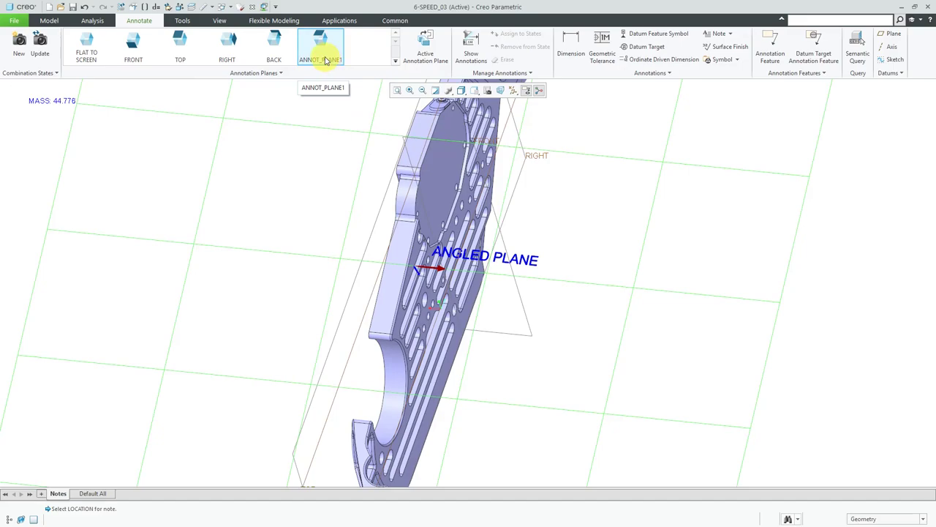
right_click(326, 61)
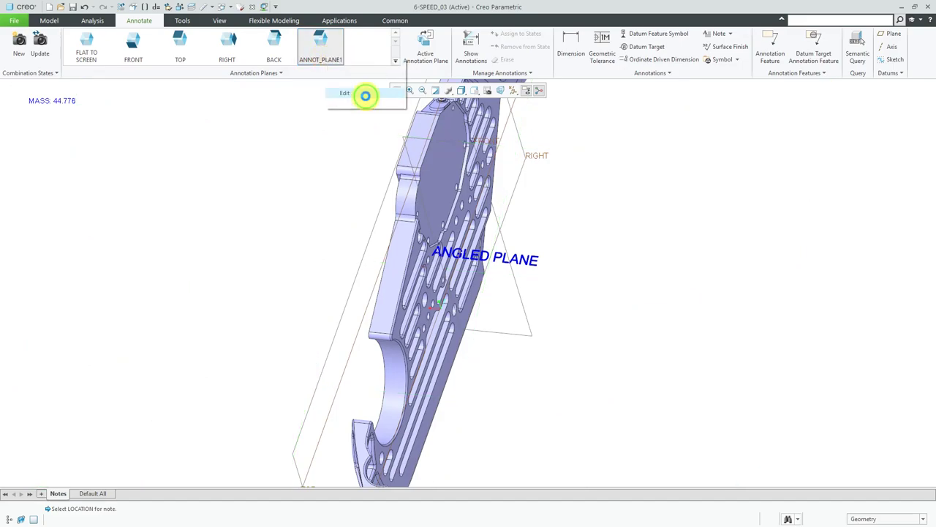
click(367, 100)
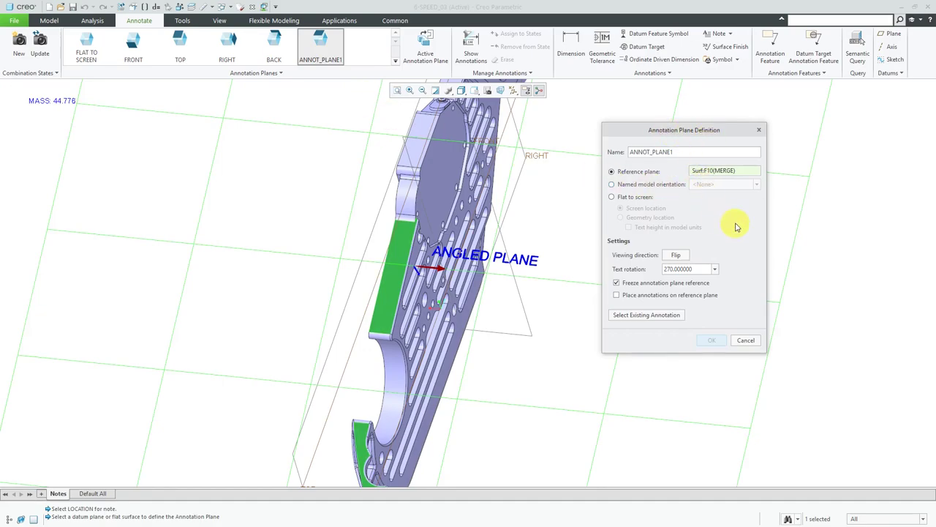
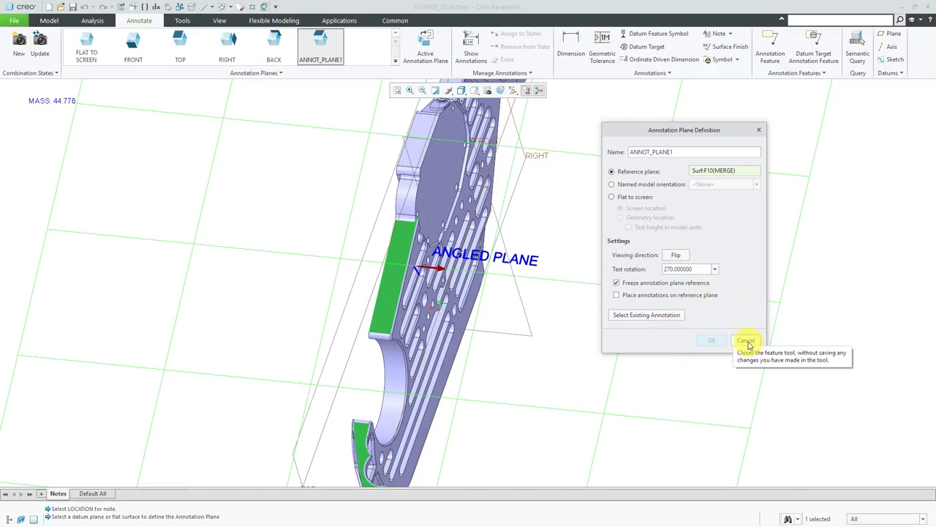
click(746, 341)
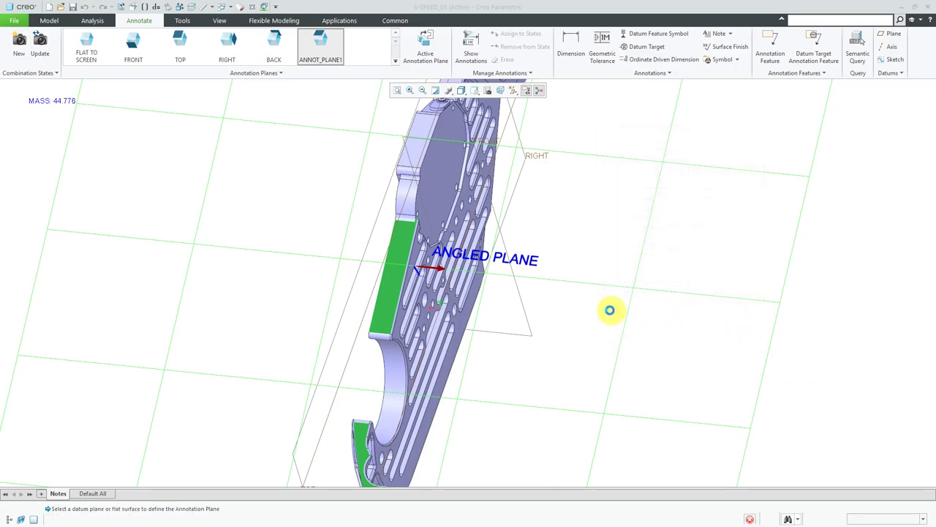
click(605, 306)
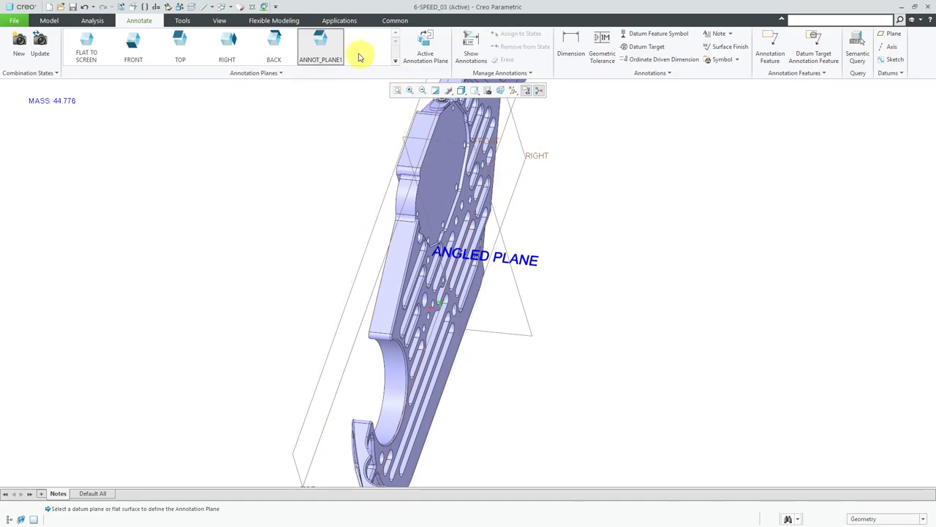
Step: Start a new annotation plane definition and pick the flat edge surface on the part's opposite side as its reference plane
right_click(304, 56)
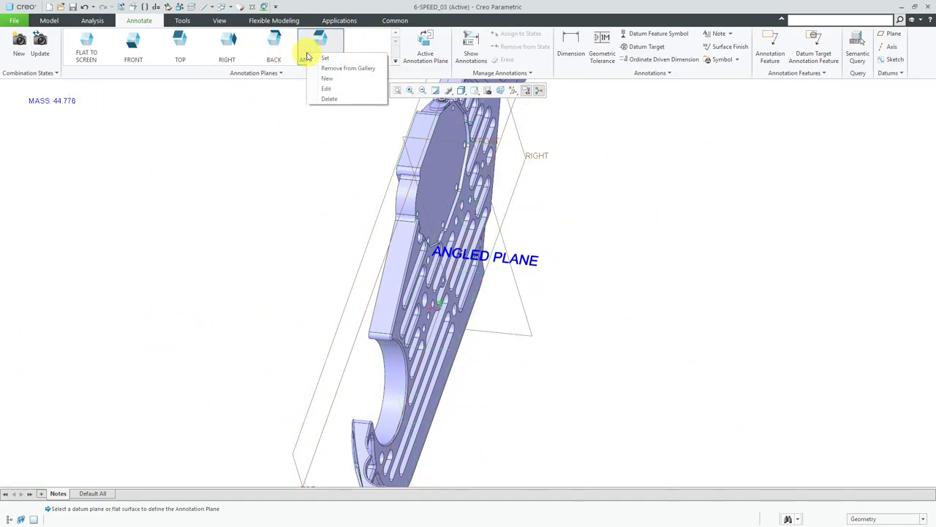
click(327, 79)
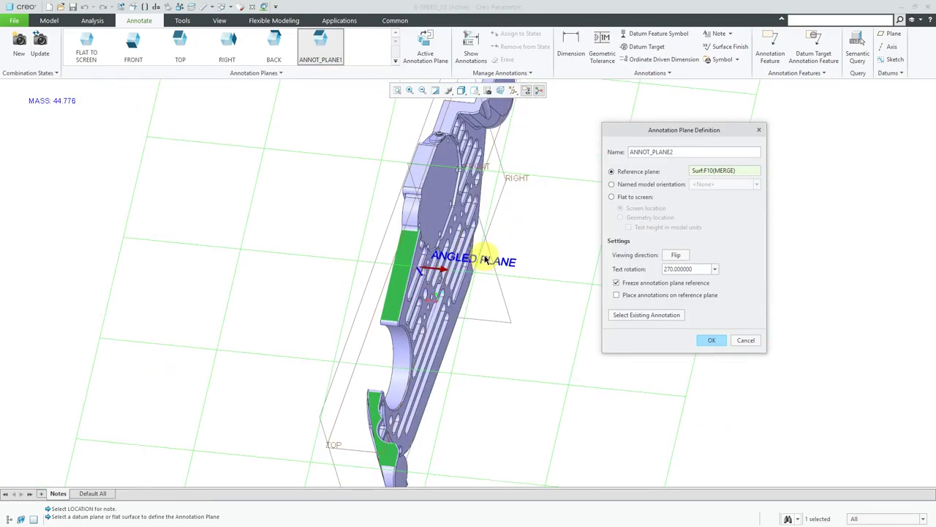
mouse_move(433, 267)
middle_down()
mouse_move(497, 241)
mouse_move(539, 236)
mouse_move(583, 246)
mouse_move(539, 266)
mouse_move(496, 260)
middle_up()
scroll(564, 310, up, 5)
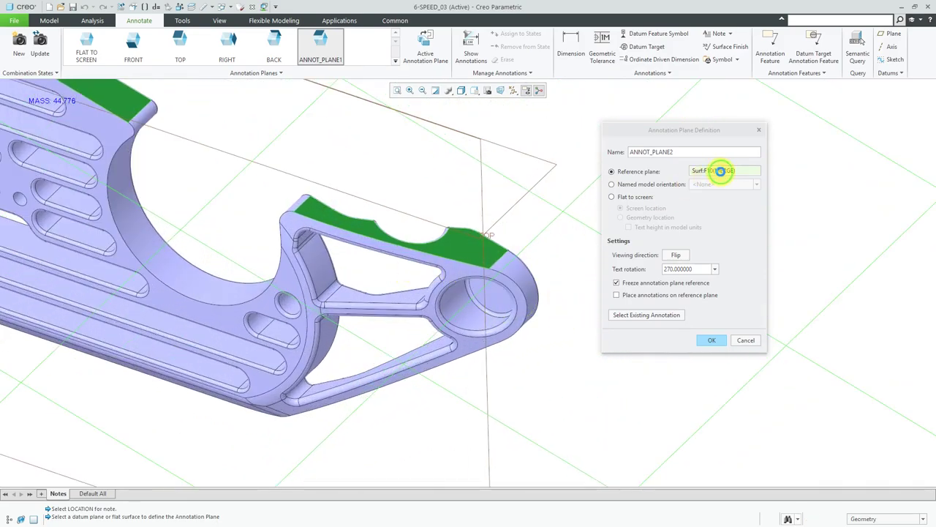
click(720, 173)
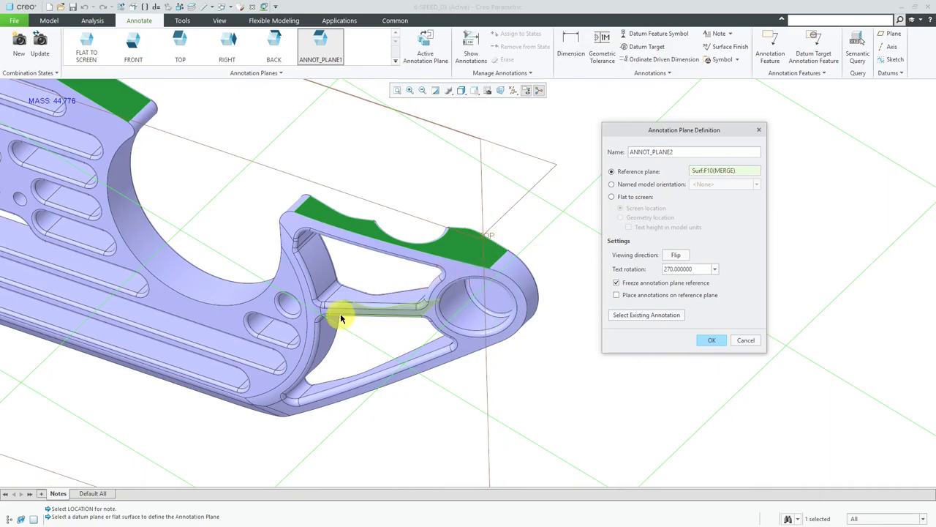
scroll(534, 293, down, 6)
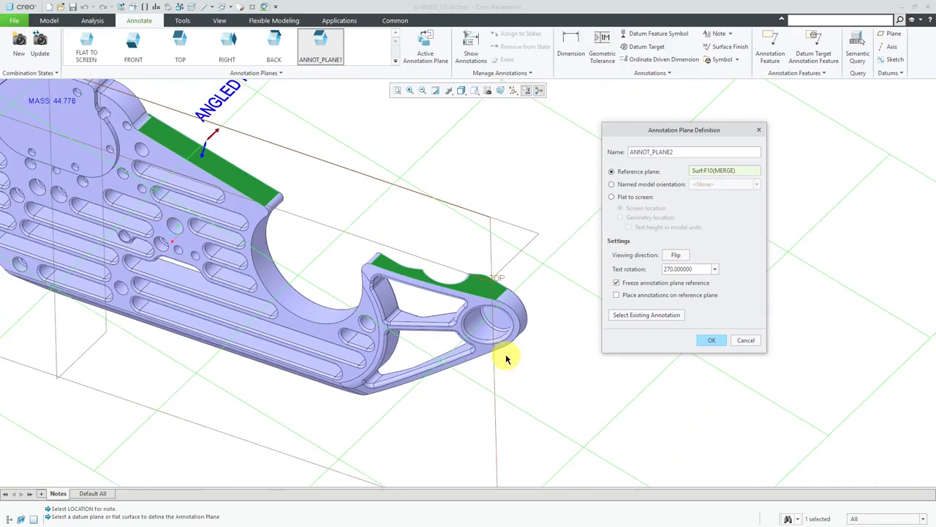
middle_drag(407, 297, 468, 303)
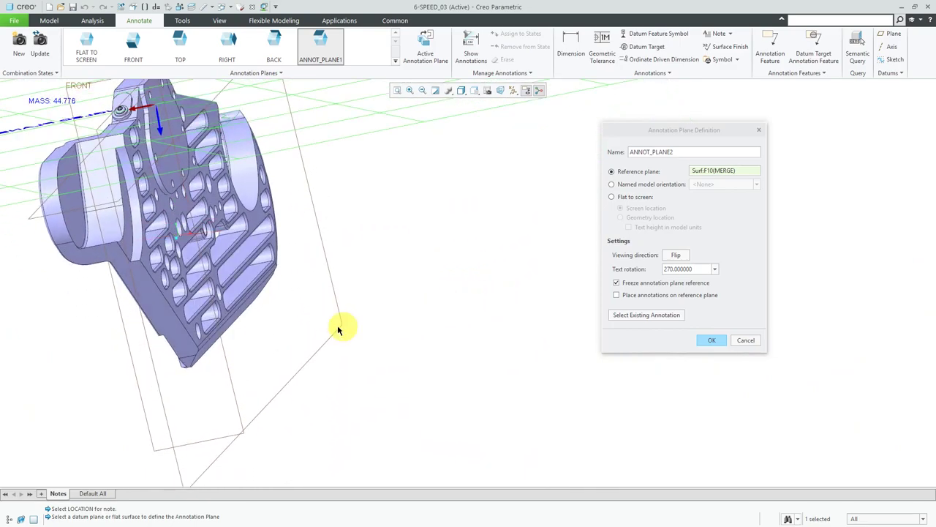
click(152, 310)
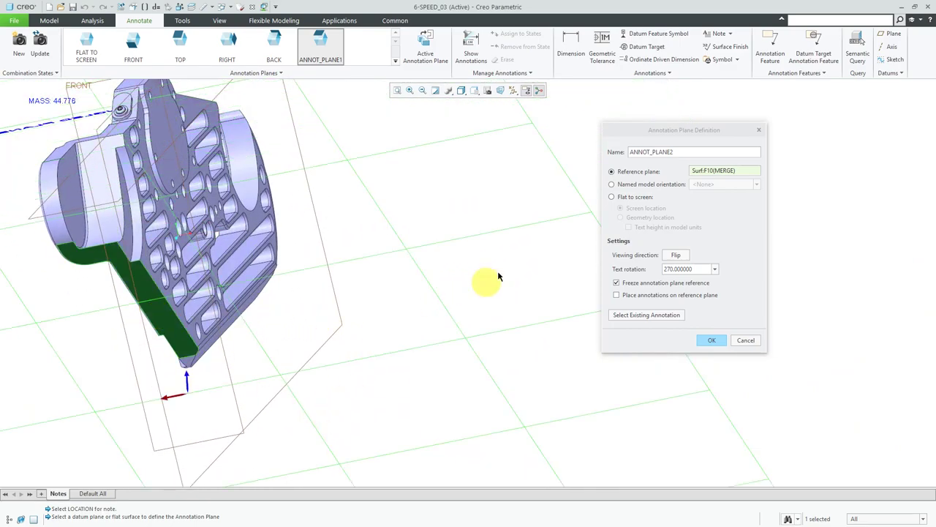
Step: Set the text rotation of the new annotation plane to 90 degrees and accept its definition
middle_drag(485, 278, 535, 254)
middle_drag(372, 257, 410, 236)
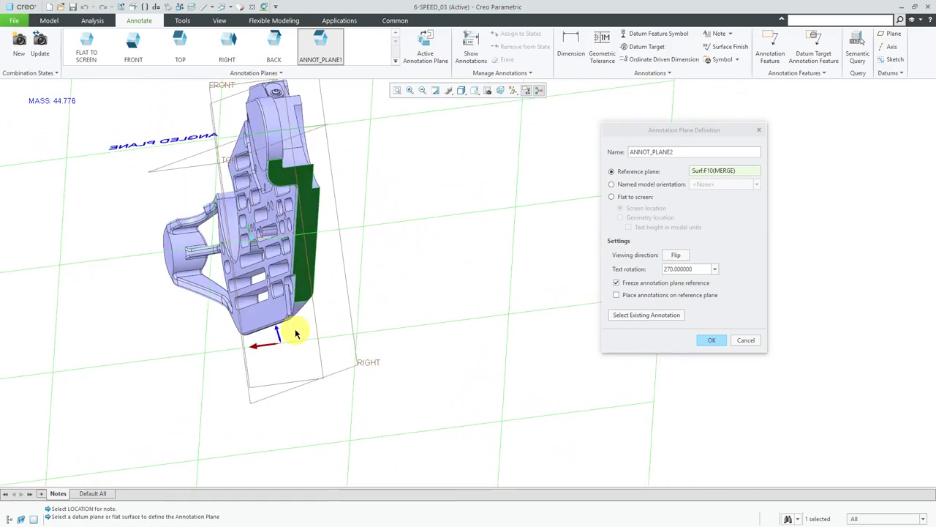
scroll(296, 331, up, 2)
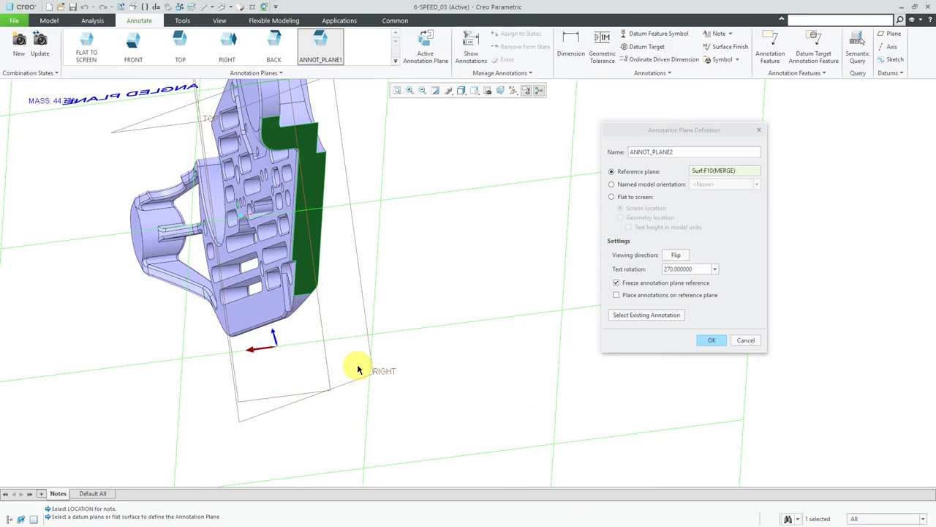
click(716, 270)
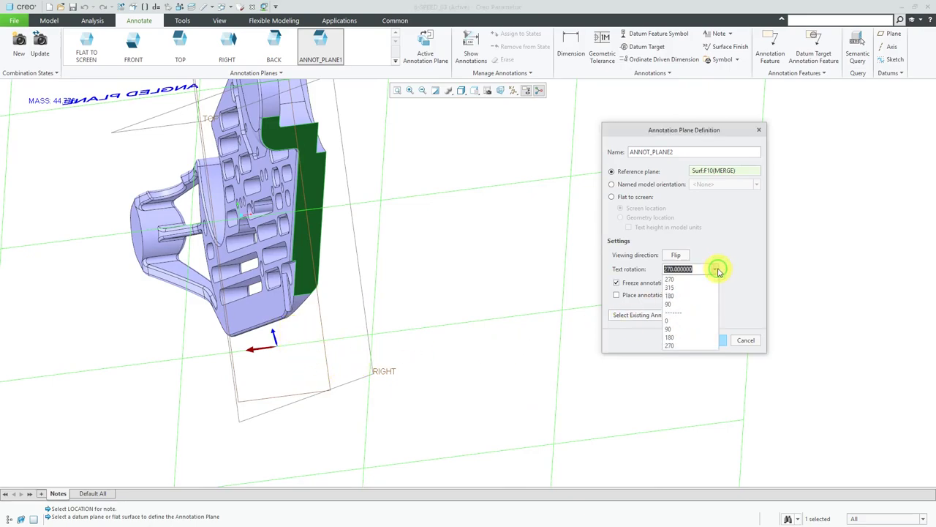
click(700, 325)
click(715, 271)
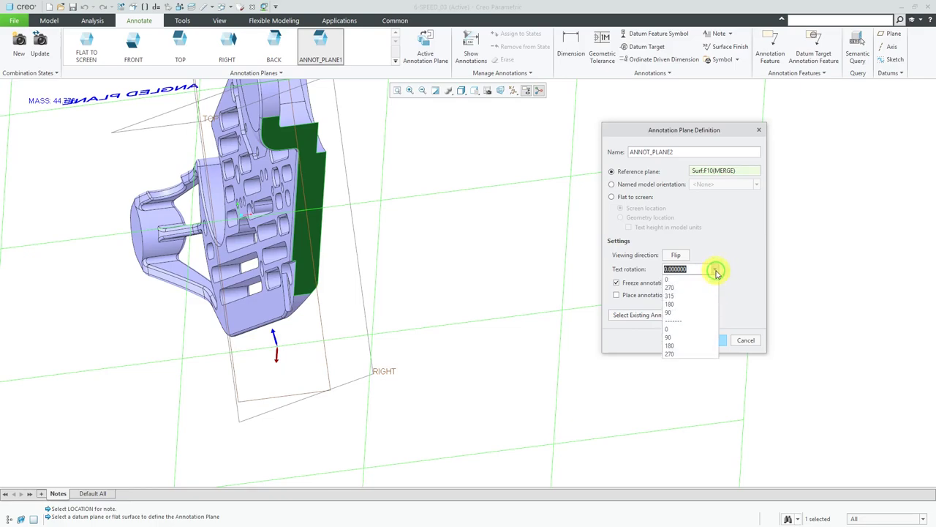
click(703, 332)
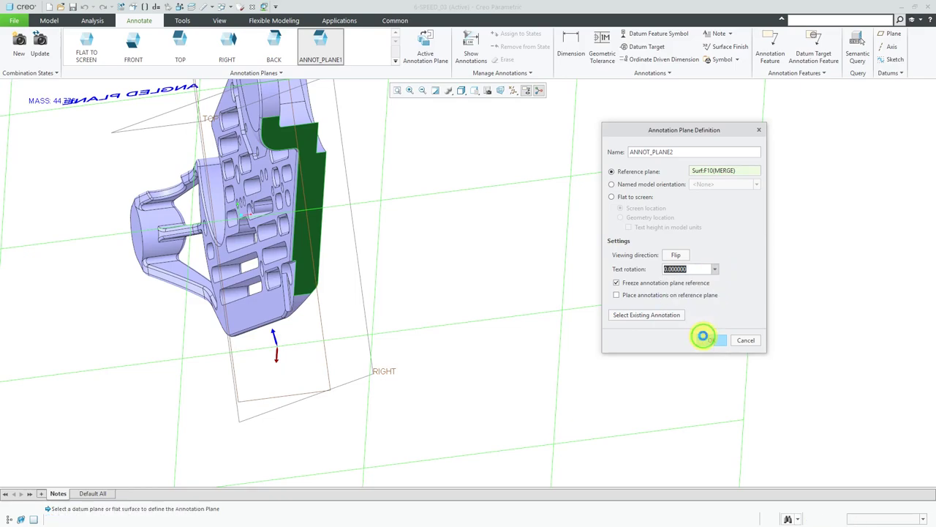
mouse_move(377, 308)
middle_down()
mouse_move(366, 305)
mouse_move(369, 313)
mouse_move(374, 305)
mouse_move(371, 329)
middle_up()
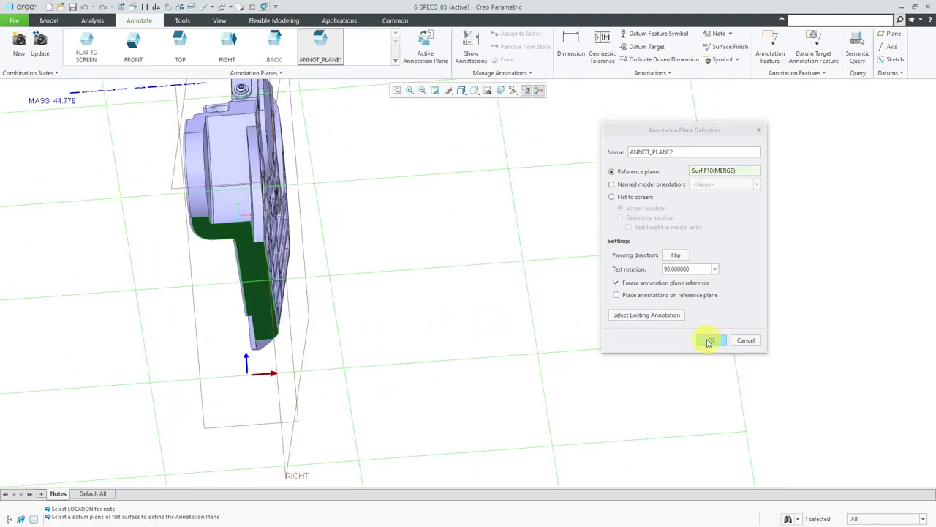
click(713, 340)
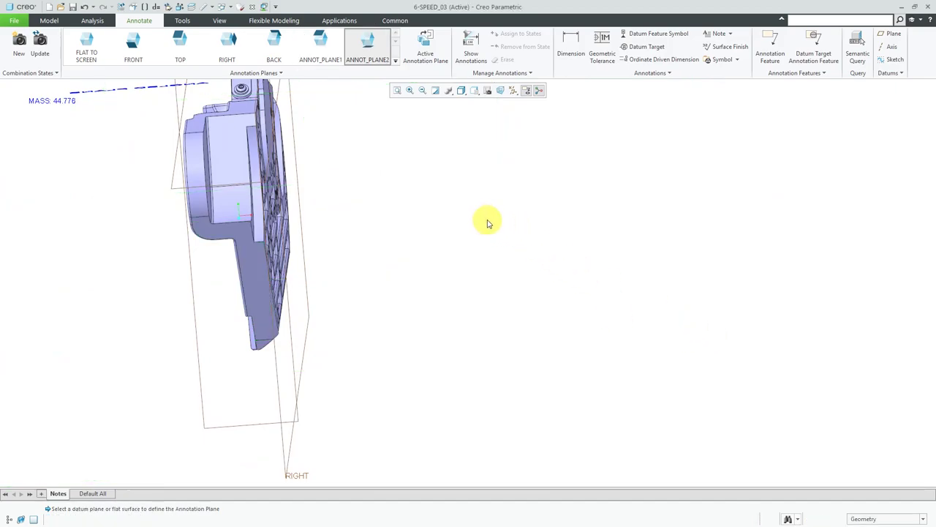
Step: Turn off the display of datum planes in the model view
middle_drag(456, 267, 446, 271)
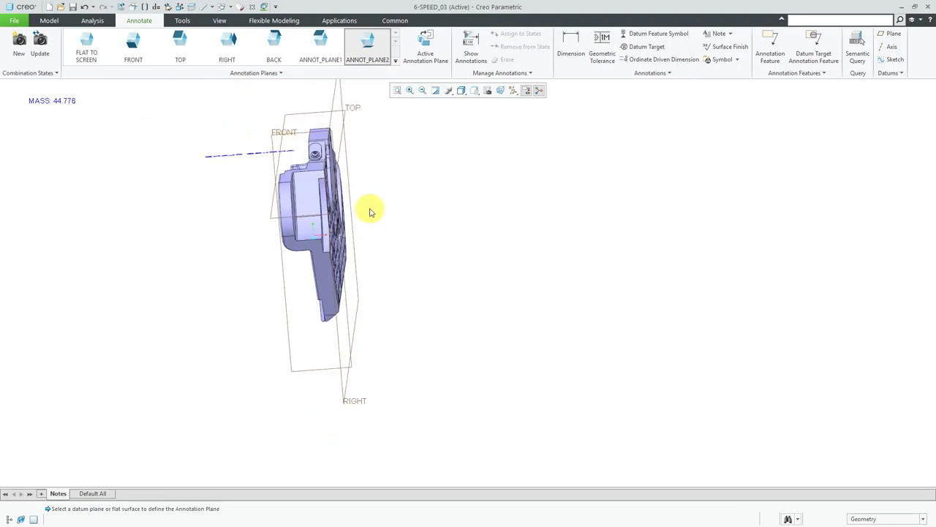
middle_drag(368, 209, 499, 245)
scroll(507, 318, down, 3)
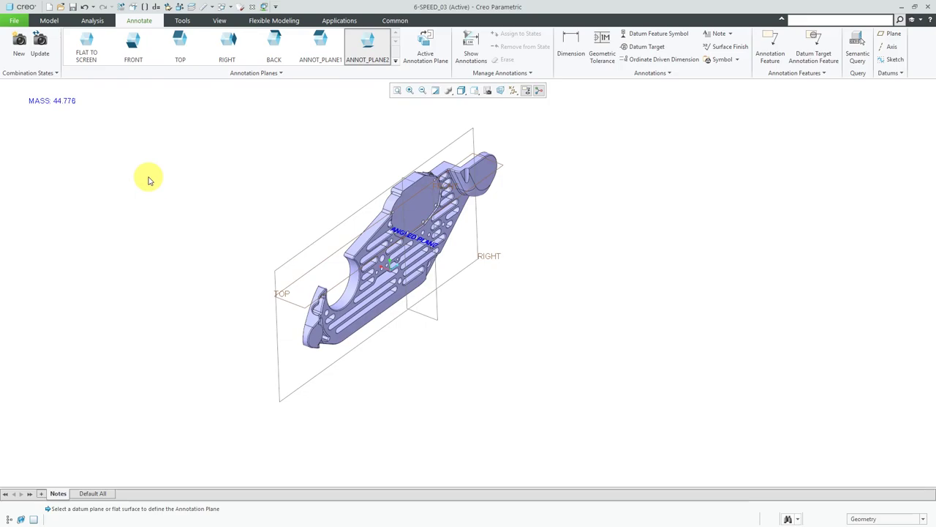
click(512, 90)
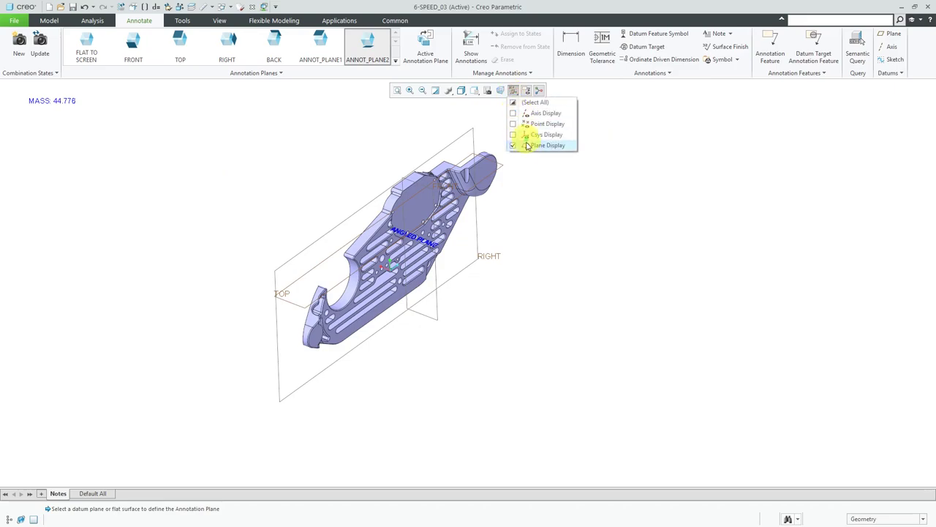
click(529, 146)
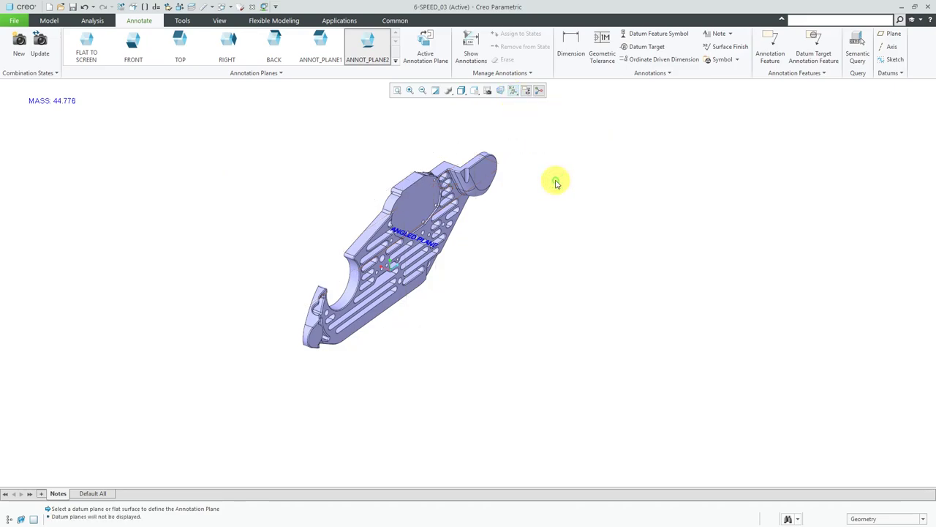
Step: Start a new annotation plane definition that is flat to screen, using geometry location with text height in model units
click(278, 75)
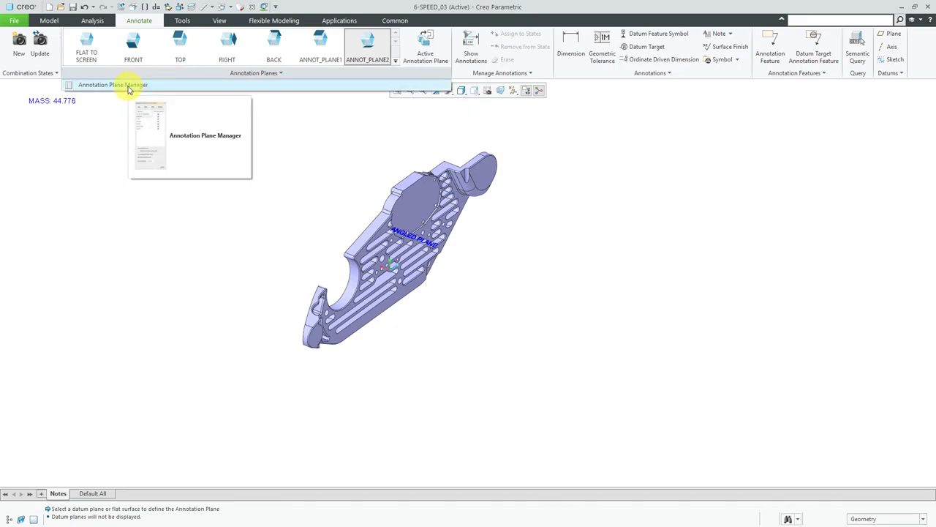
click(128, 87)
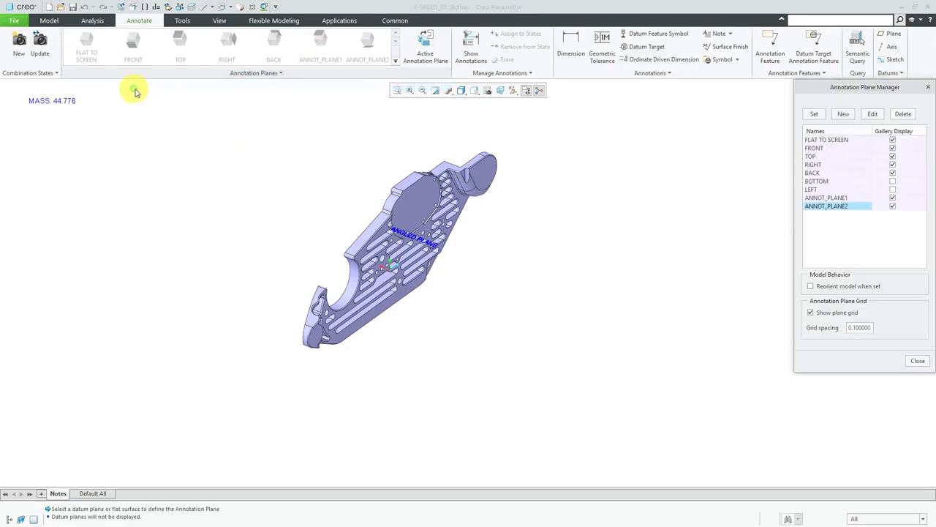
click(845, 116)
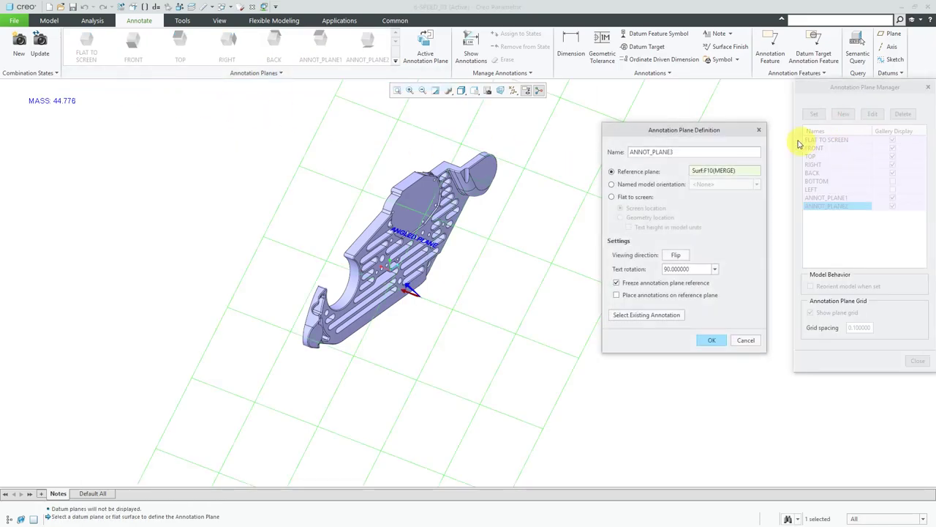
click(612, 197)
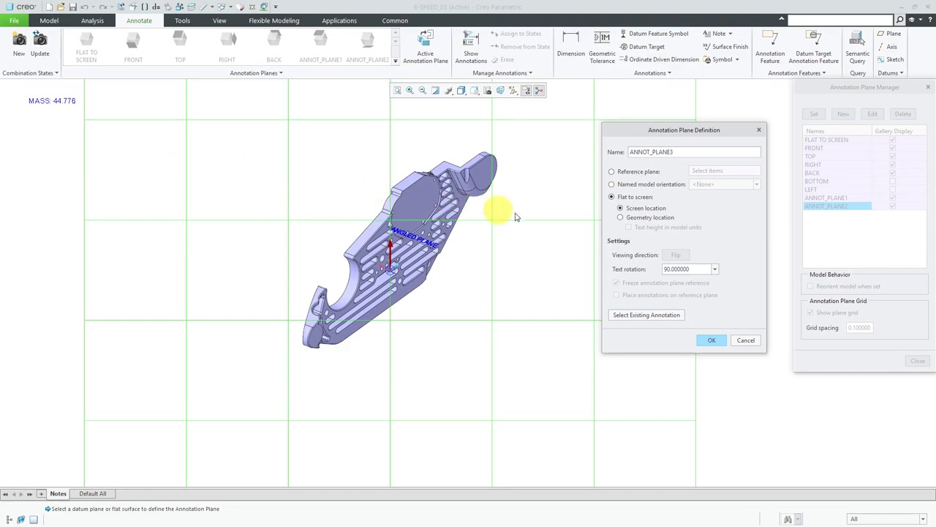
click(621, 218)
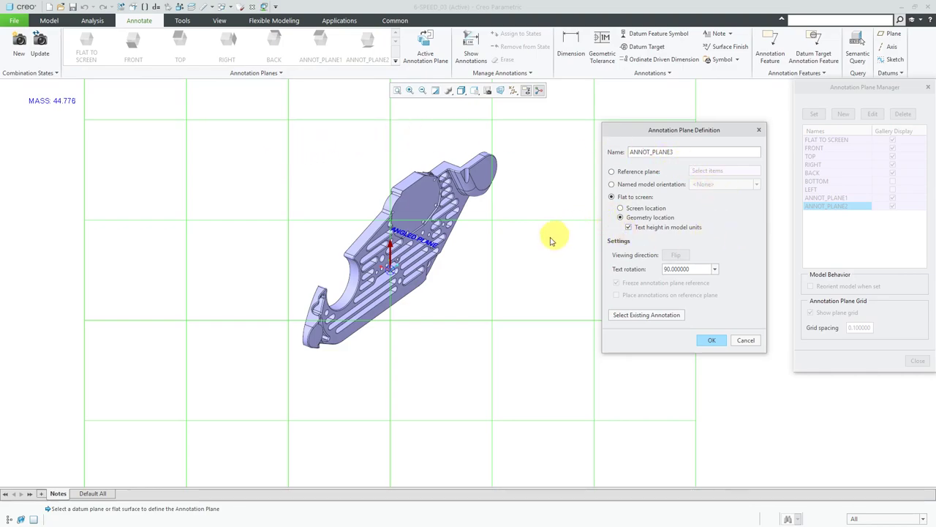
Step: Set the flat-to-screen plane's text rotation to 0 degrees, accept the definition and close the Annotation Plane Manager
scroll(395, 217, up, 3)
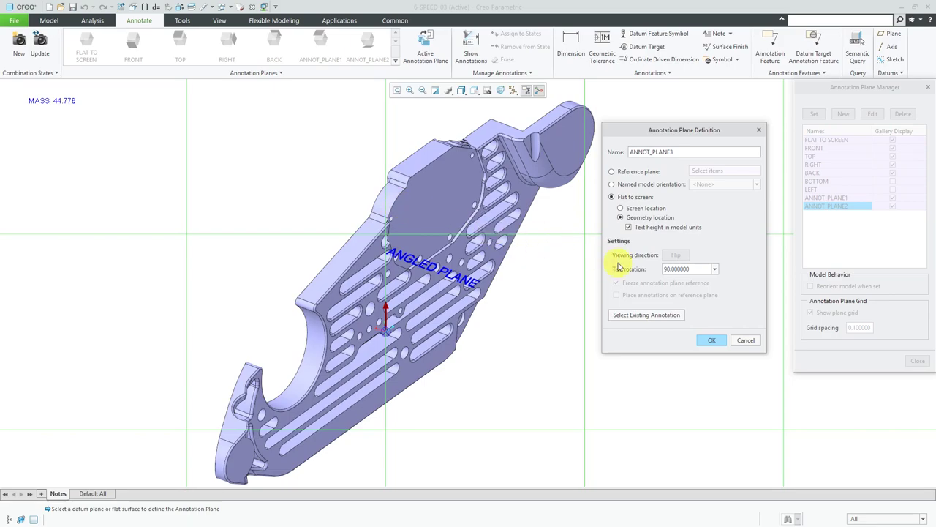
click(714, 269)
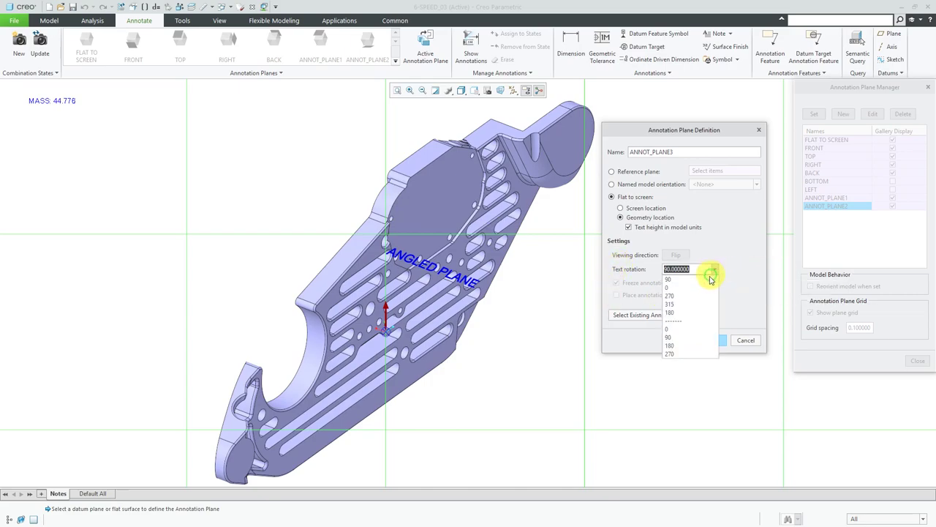
click(698, 294)
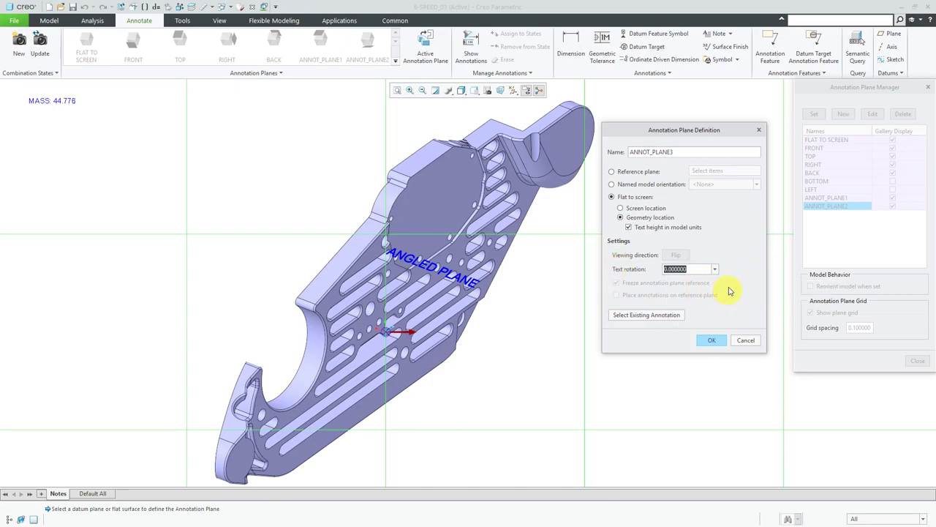
click(716, 343)
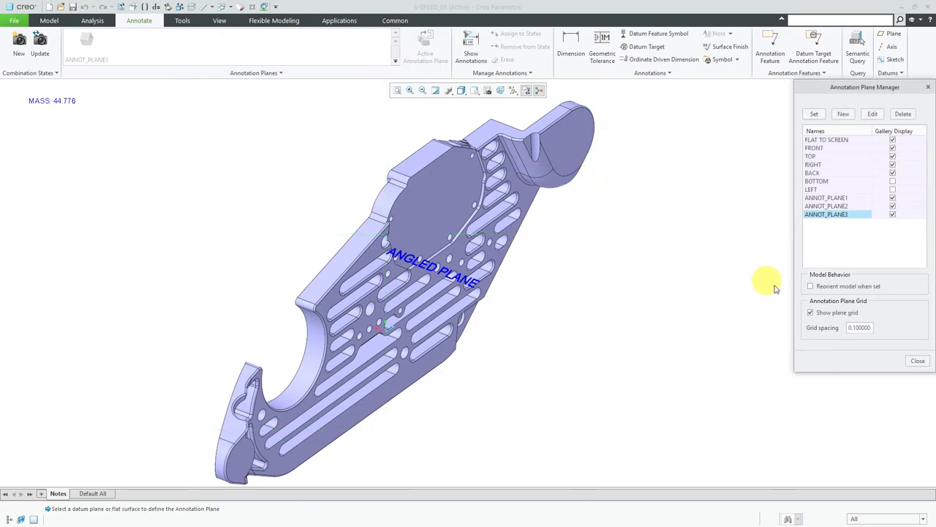
click(917, 361)
Step: With ANNOT_PLANE3 active, attach an on-item note reading "ON ITEM NOTE" to the upper edge of the raised cover face
click(93, 40)
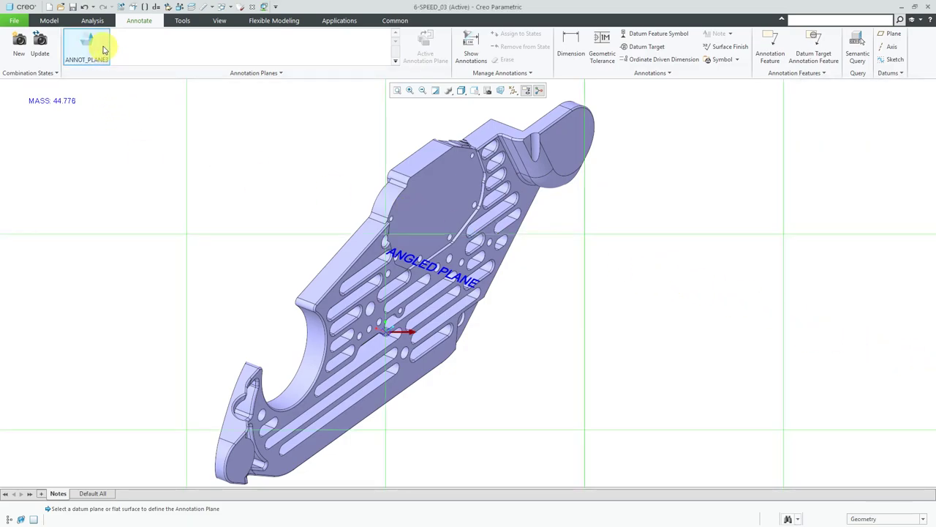
click(99, 52)
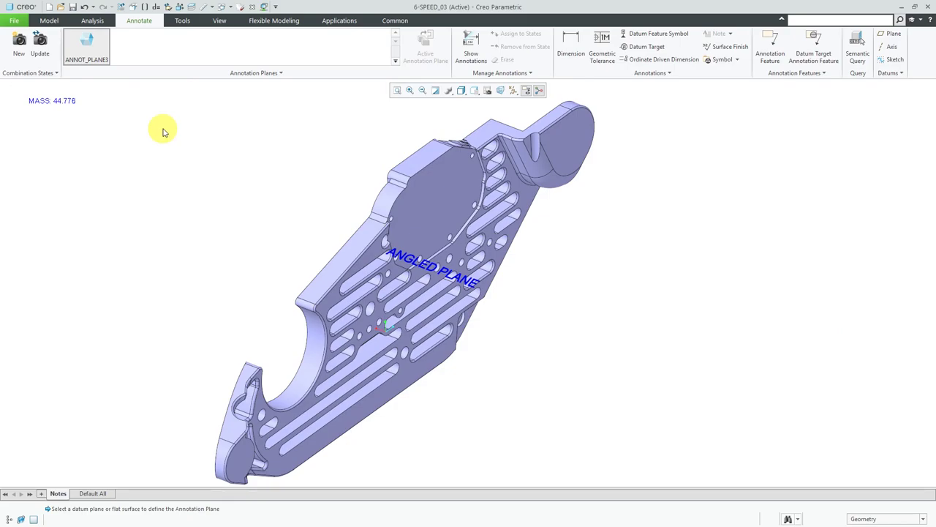
click(731, 36)
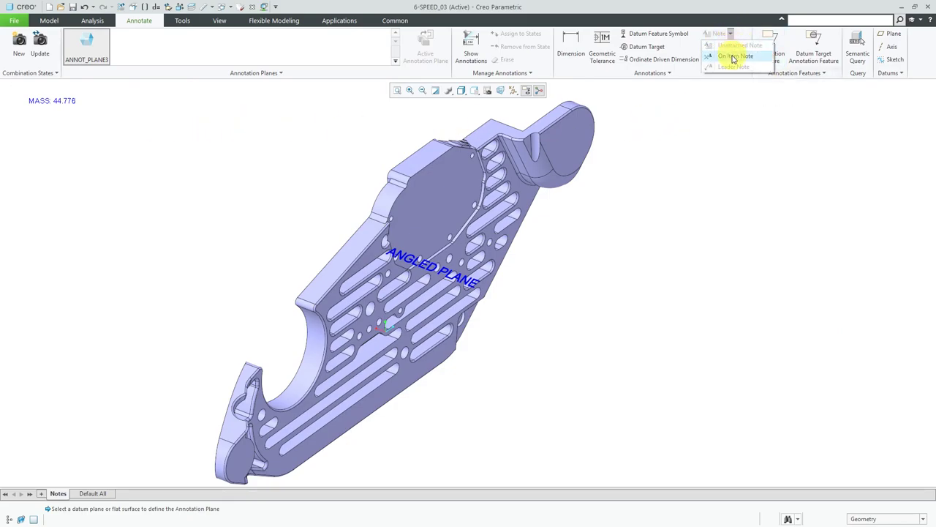
click(733, 57)
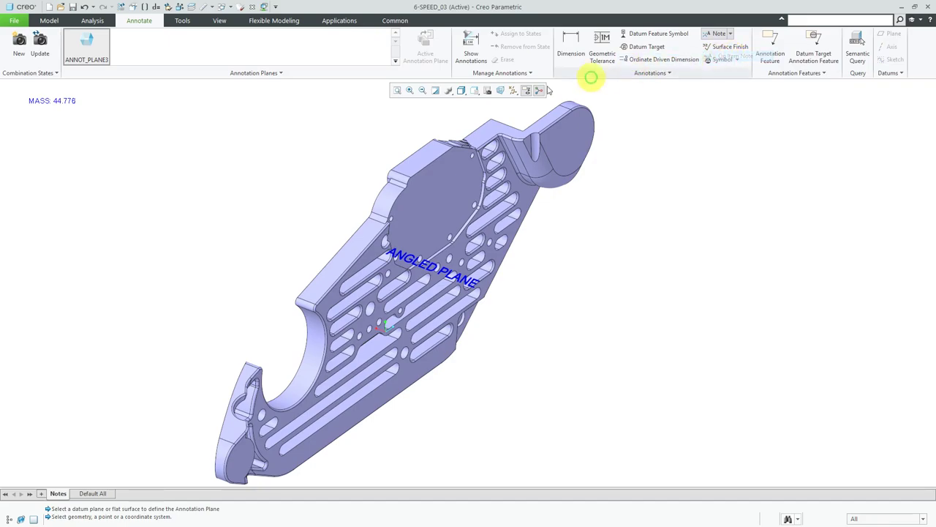
click(416, 175)
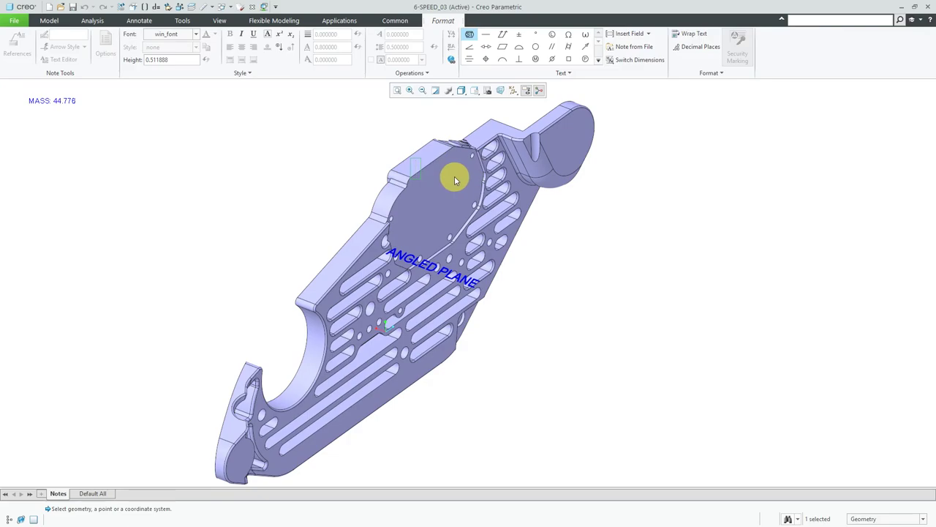
text(ON ITEM NOTE)
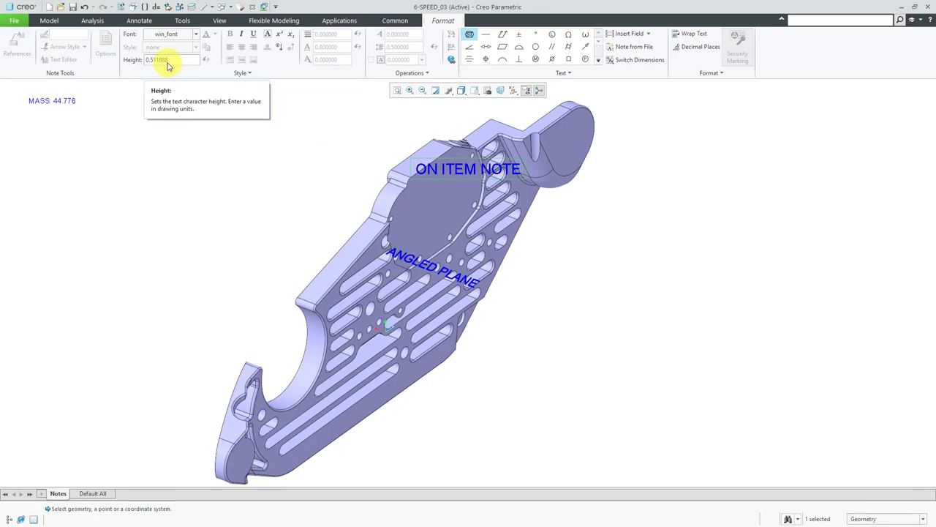
click(270, 131)
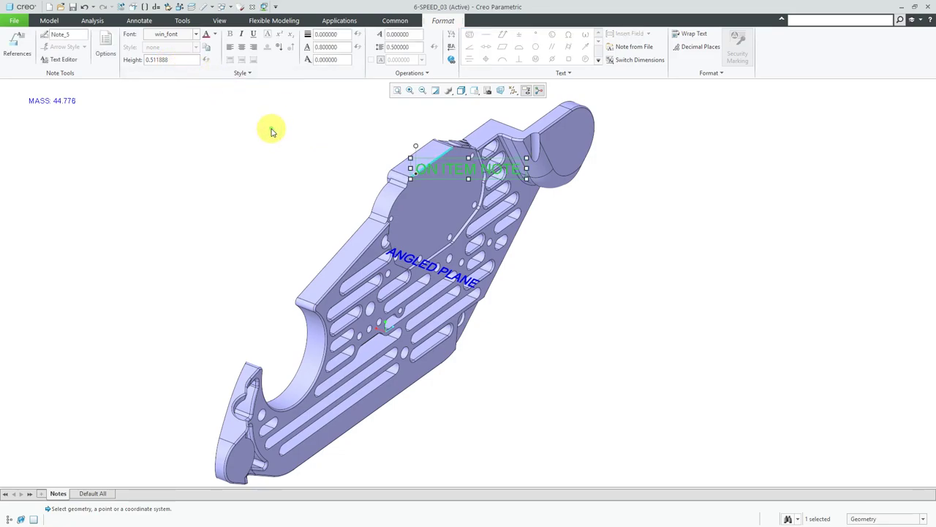
click(270, 131)
Step: Create another flat-to-screen annotation plane using geometry location, text rotation 0 and text height in model units disabled
scroll(459, 139, up, 2)
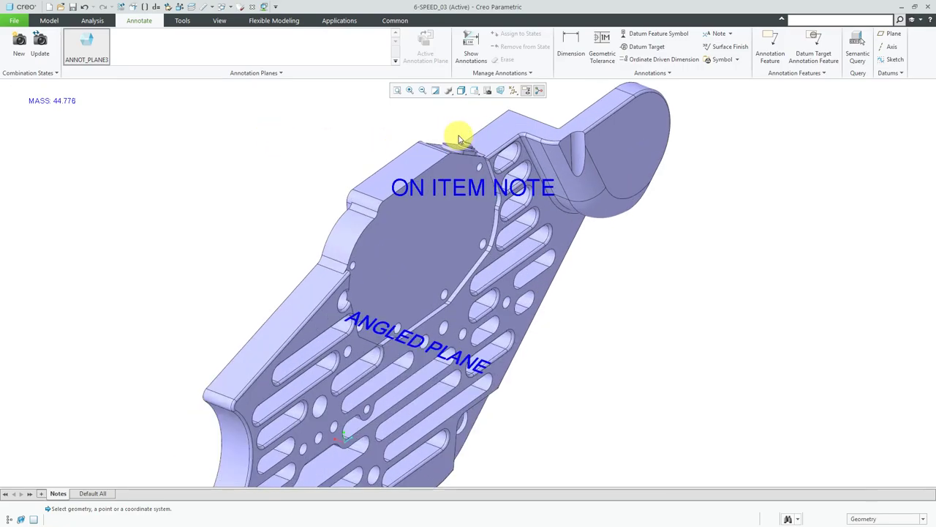
scroll(459, 139, down, 2)
middle_drag(561, 291, 184, 273)
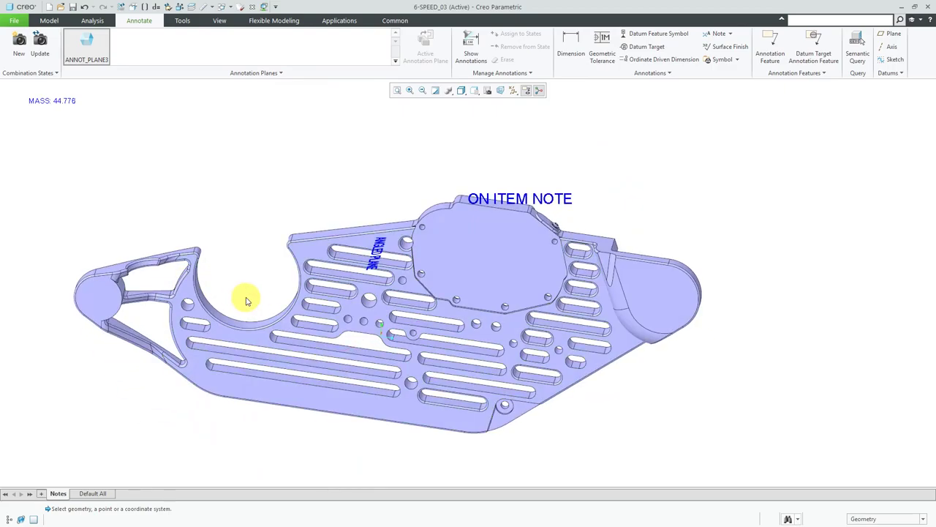
shift+middle_drag(266, 303, 372, 287)
mouse_move(452, 270)
shift+middle_down()
mouse_move(449, 344)
mouse_move(458, 263)
shift+middle_up()
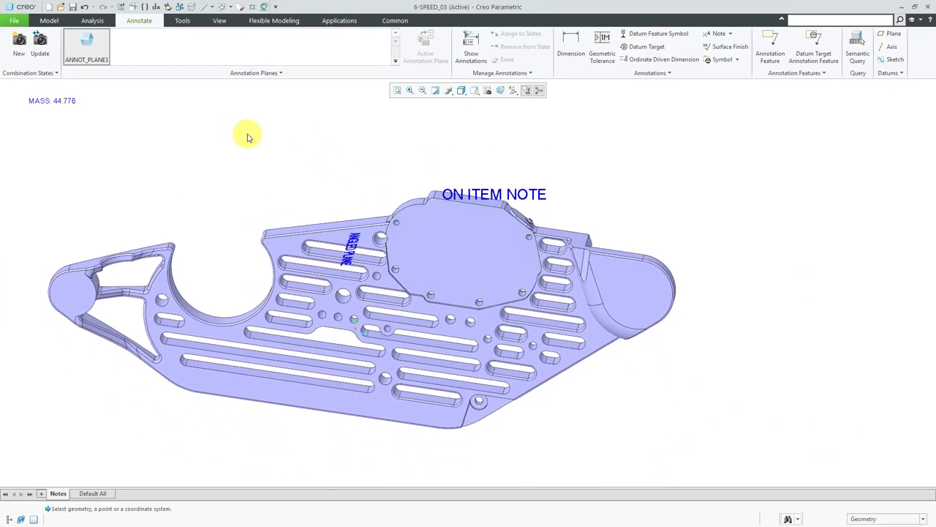
click(275, 73)
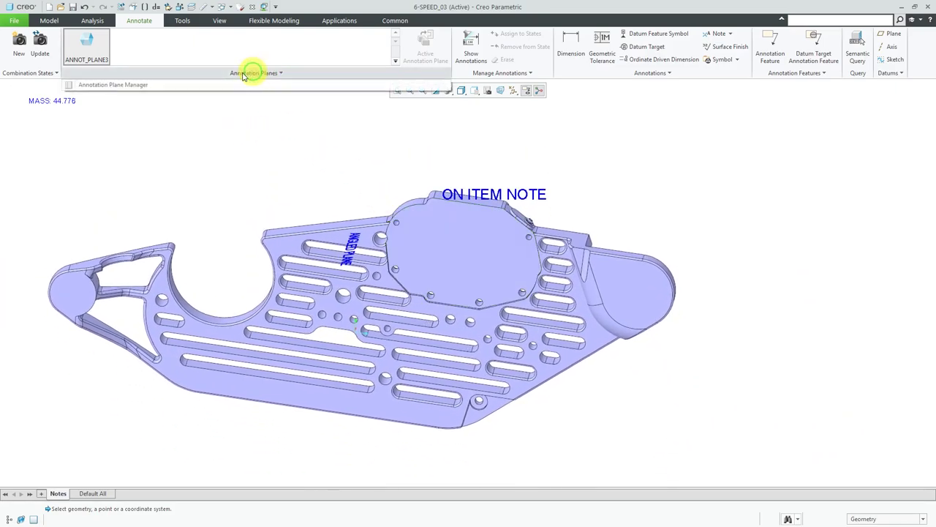
click(150, 87)
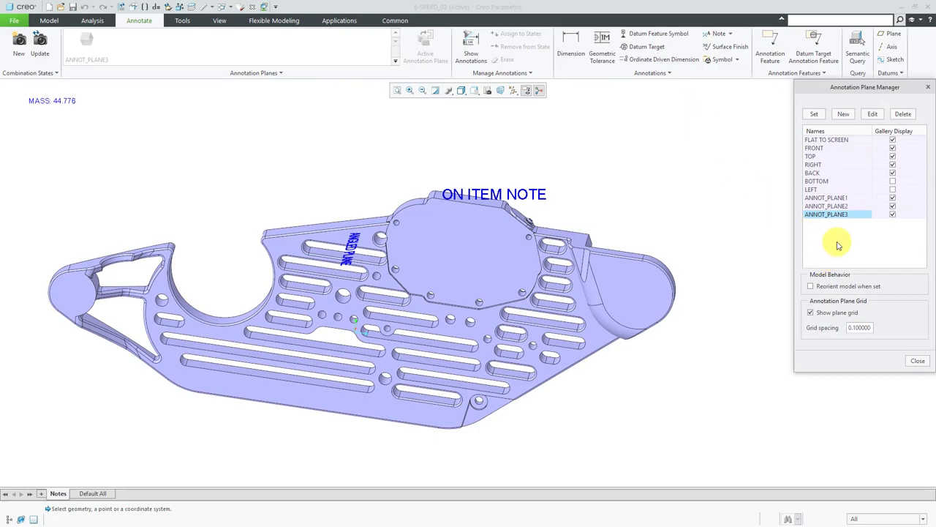
click(841, 115)
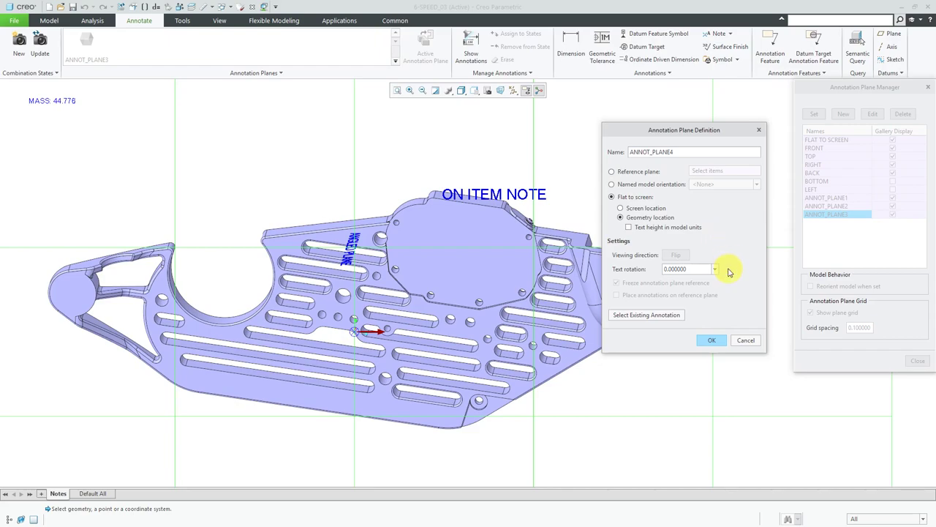
click(711, 342)
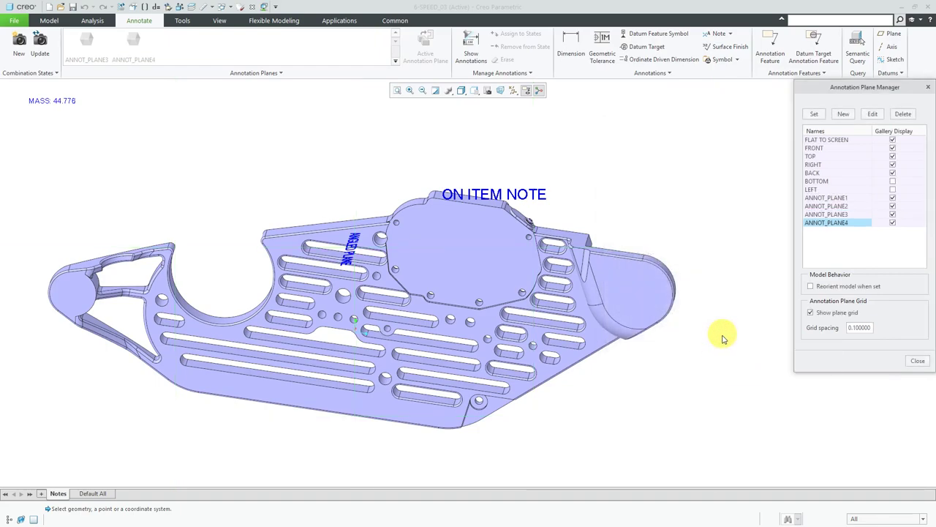
click(915, 361)
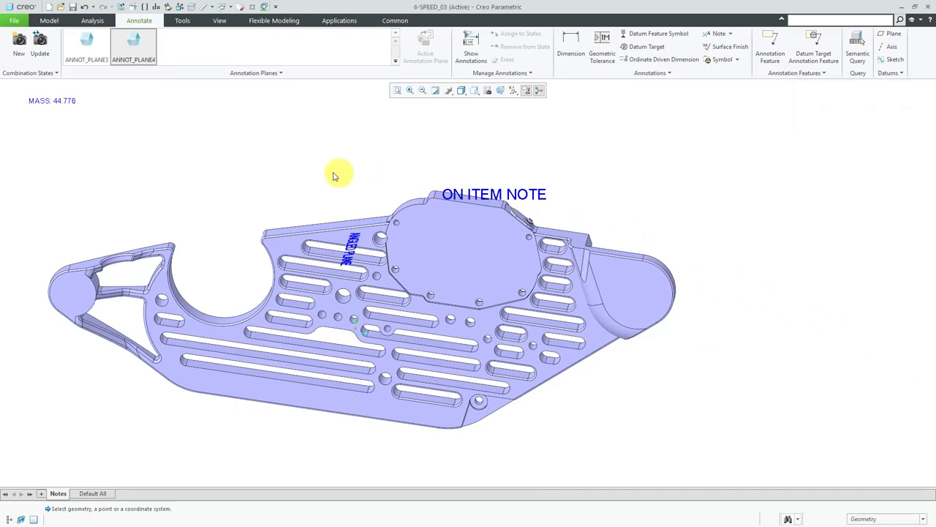
Step: With ANNOT_PLANE4 active, attach an on-item note reading "TEXT" to the upper edge at the arm's tip beside the large round cutout
click(134, 51)
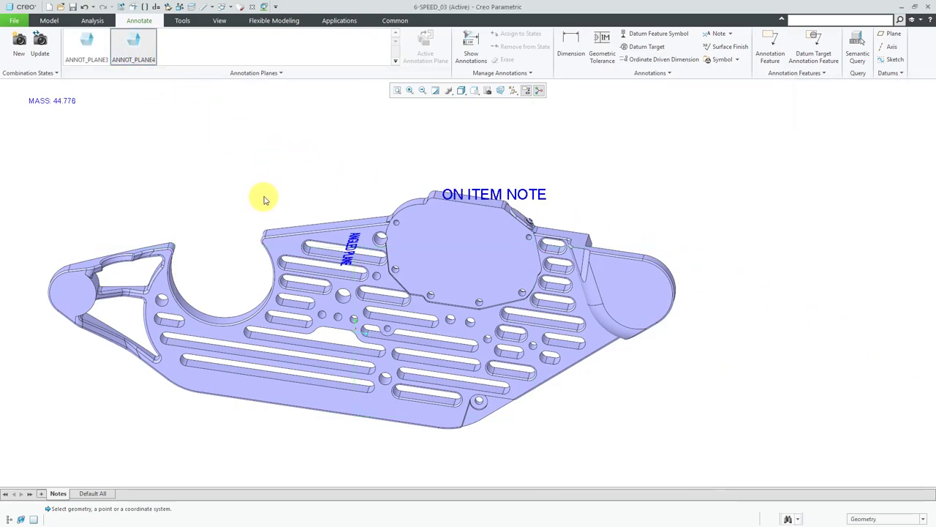
click(718, 33)
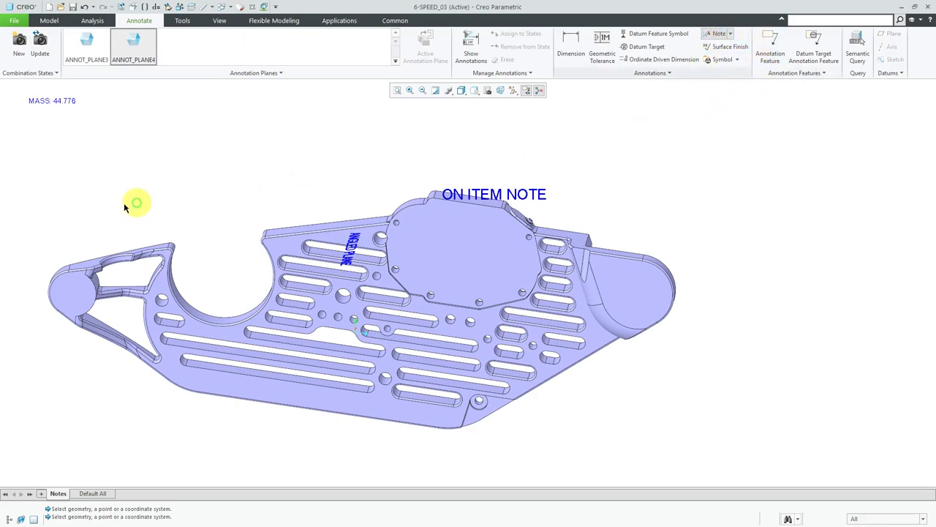
scroll(168, 250, down, 5)
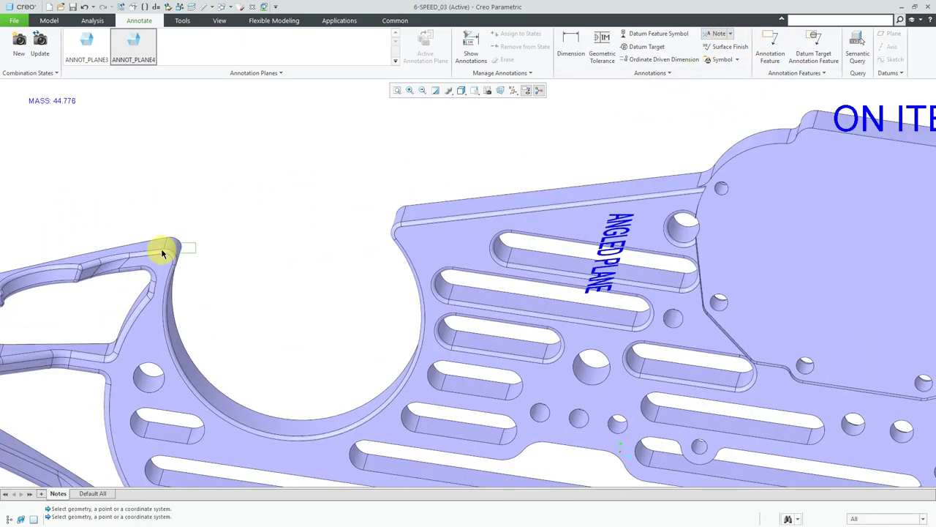
click(158, 250)
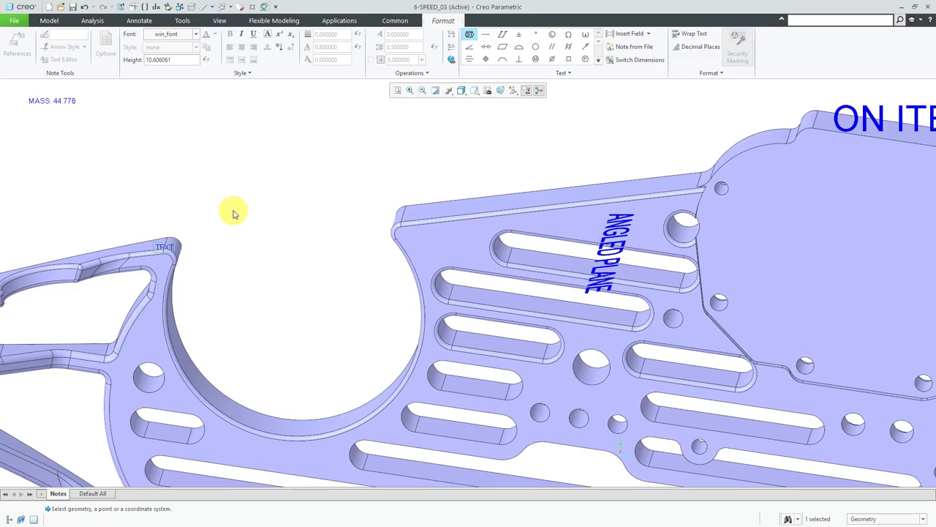
Step: Set the text height of the note at the arm's tip to 30 and finish editing it
double_click(173, 60)
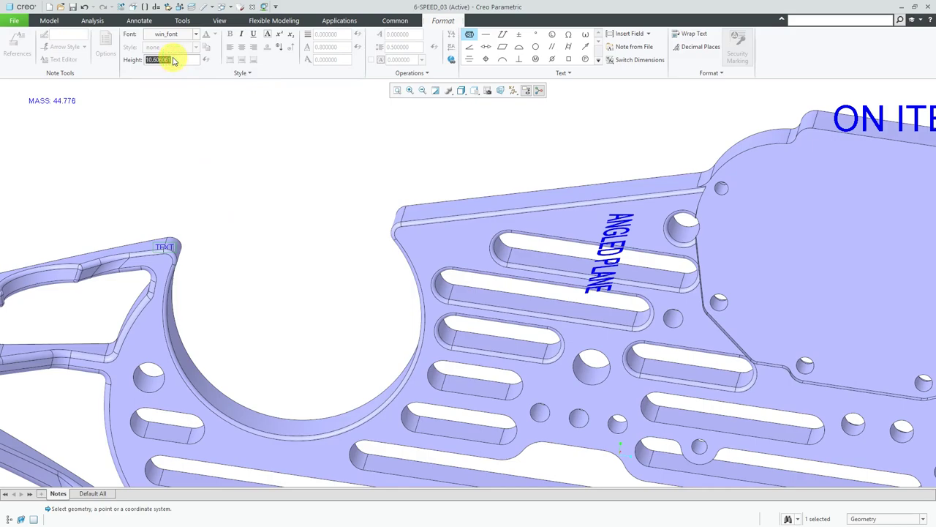
text(30)
key(Return)
click(167, 248)
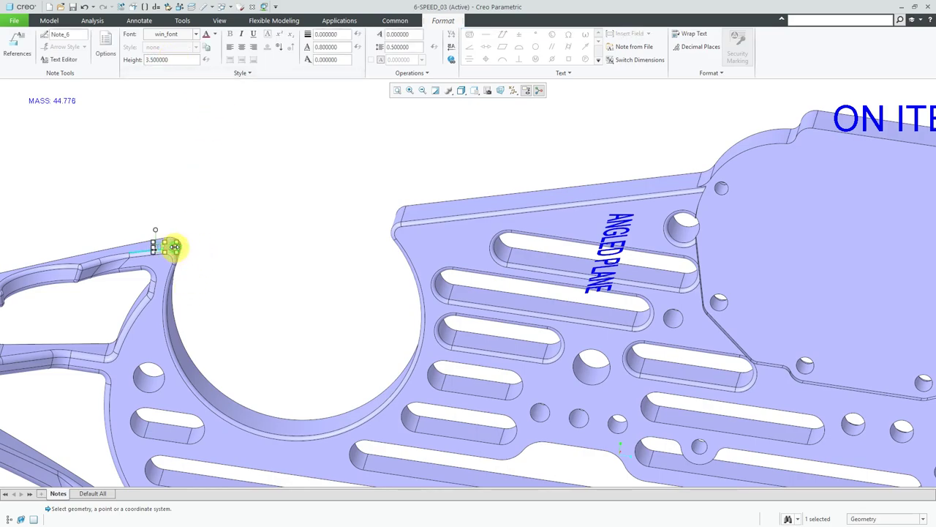
double_click(168, 59)
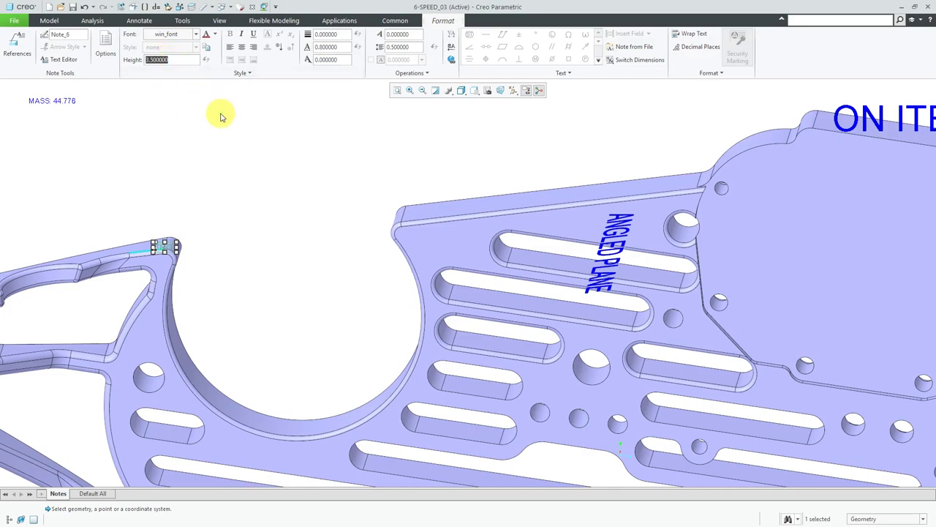
text(30)
key(Return)
click(176, 130)
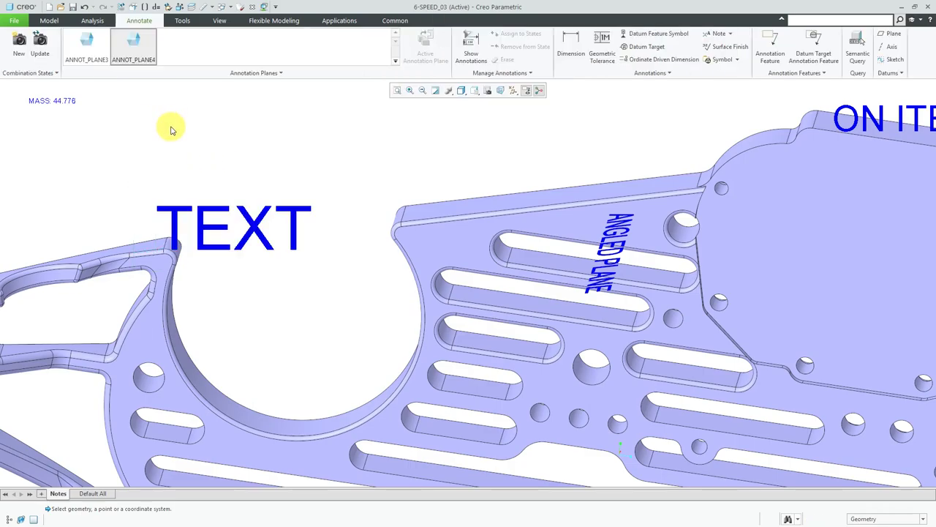
Step: Make FRONT the active annotation plane
scroll(265, 223, down, 5)
mouse_move(265, 223)
middle_down()
mouse_move(348, 213)
mouse_move(312, 223)
mouse_move(278, 268)
mouse_move(292, 351)
mouse_move(217, 305)
mouse_move(217, 191)
mouse_move(278, 177)
mouse_move(424, 205)
middle_up()
mouse_move(479, 244)
middle_down()
mouse_move(359, 259)
mouse_move(435, 265)
mouse_move(470, 243)
middle_up()
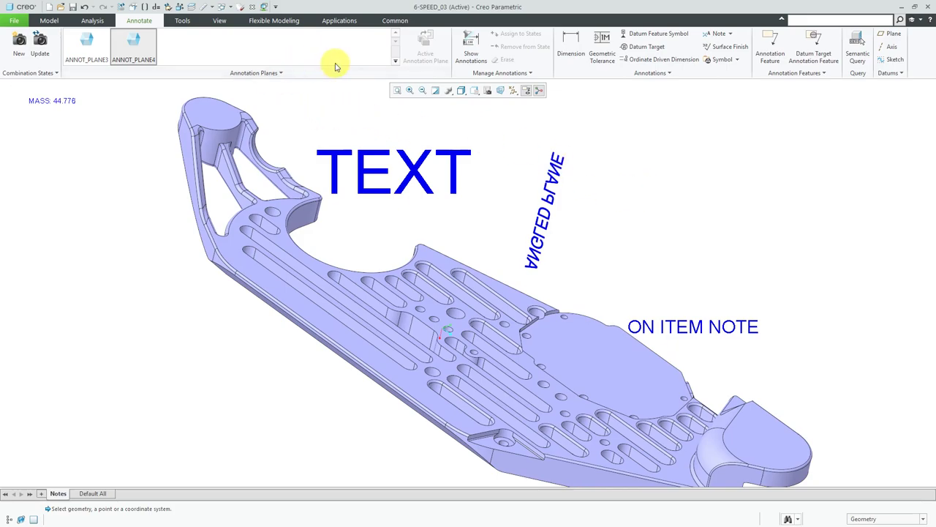
click(396, 60)
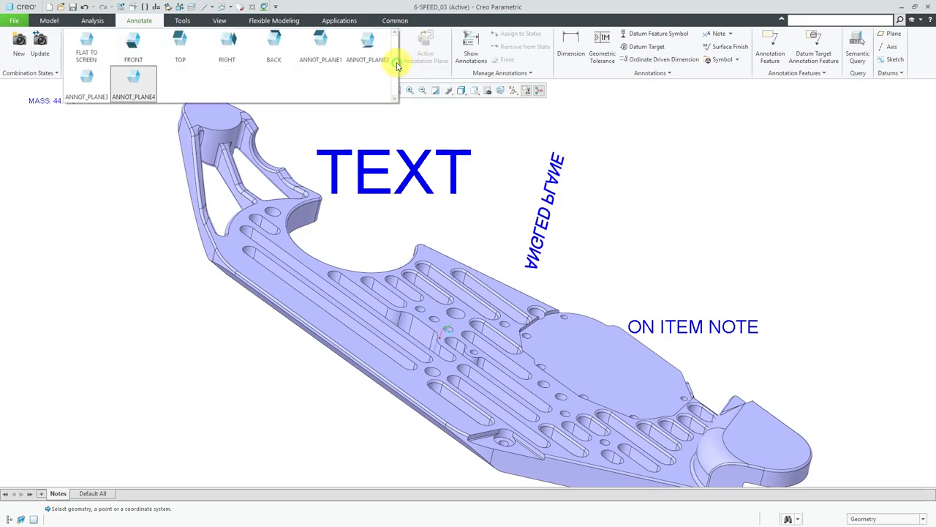
click(135, 43)
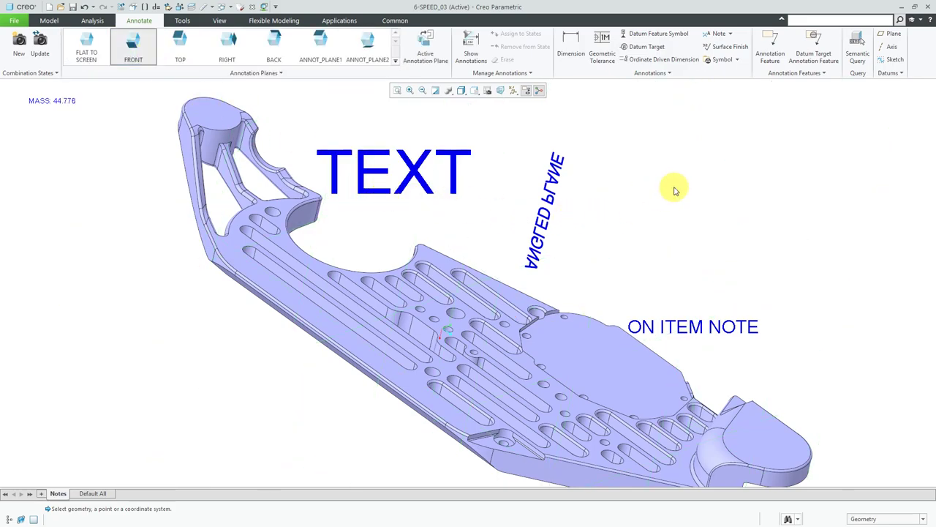